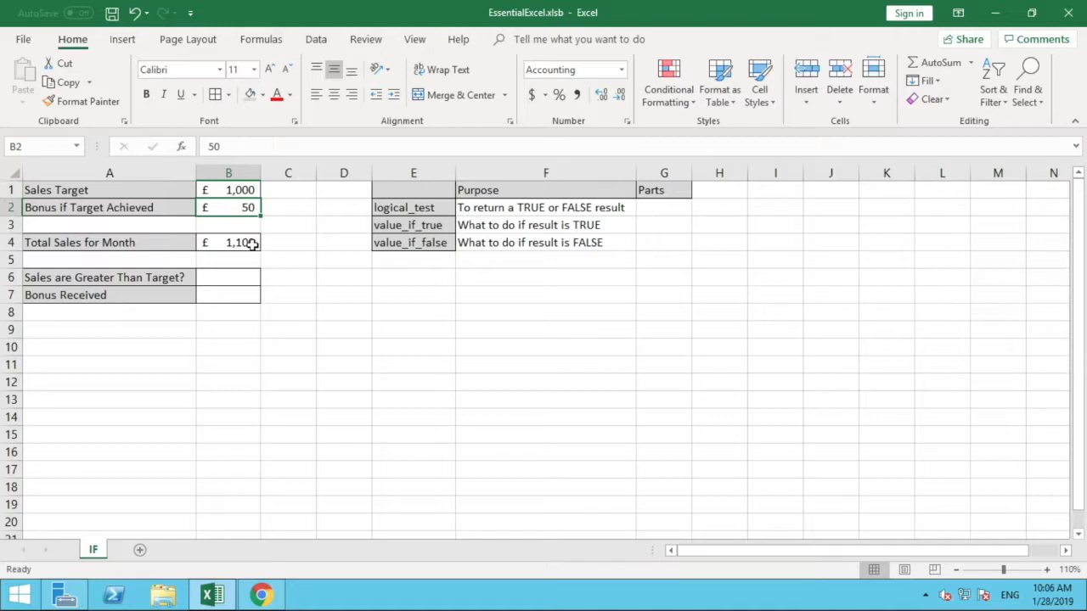
click(251, 244)
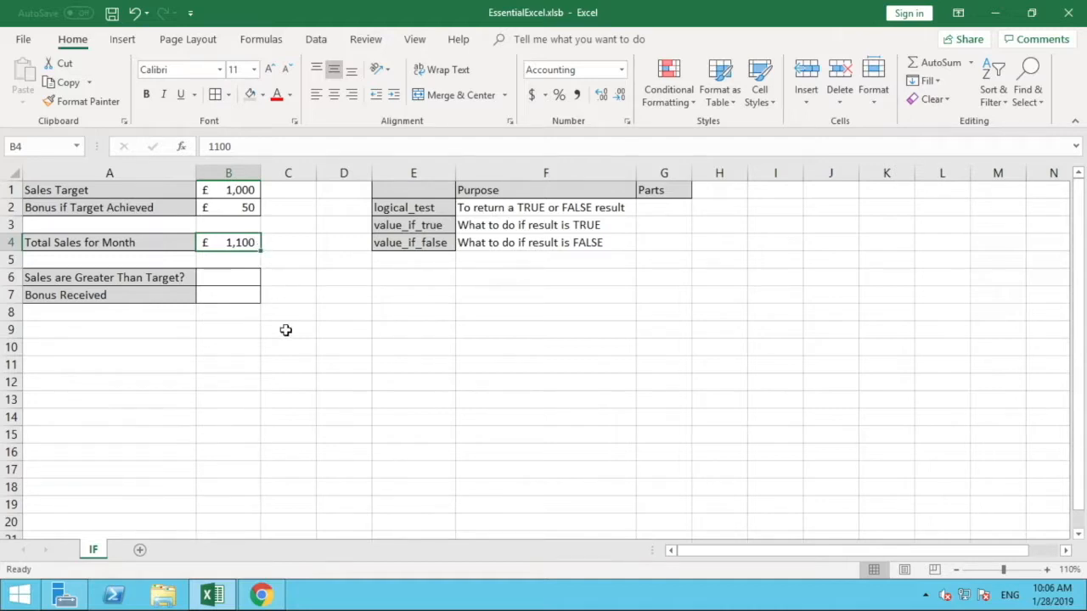
click(209, 296)
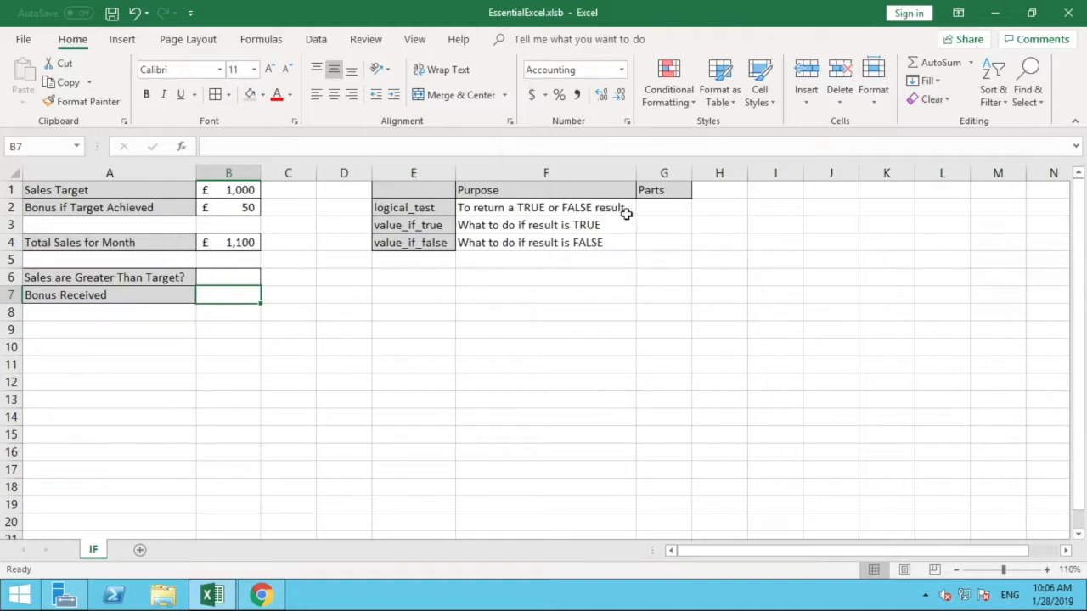
click(625, 211)
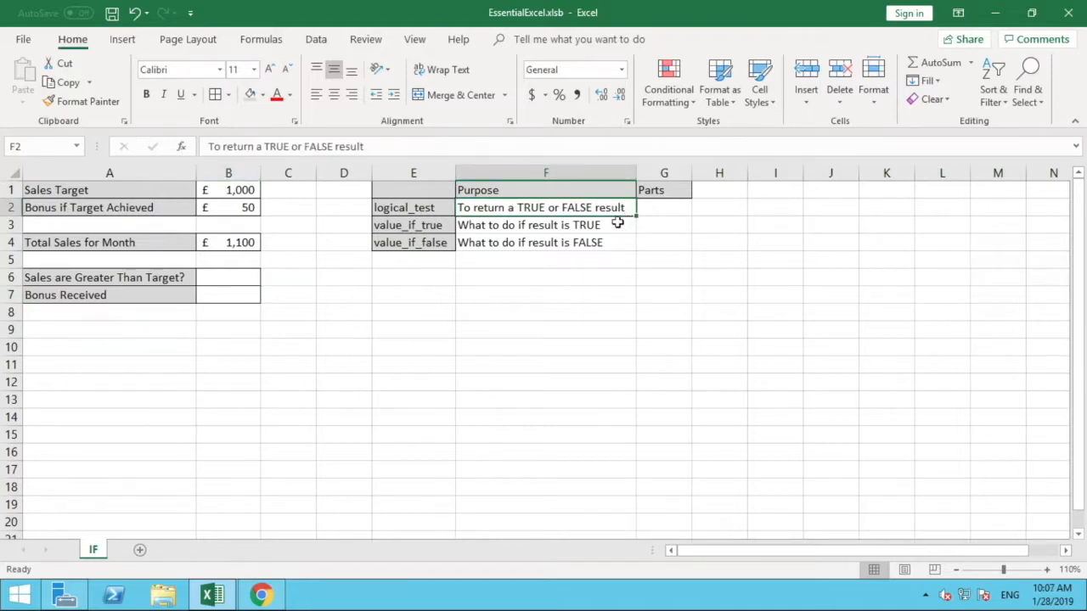
click(617, 223)
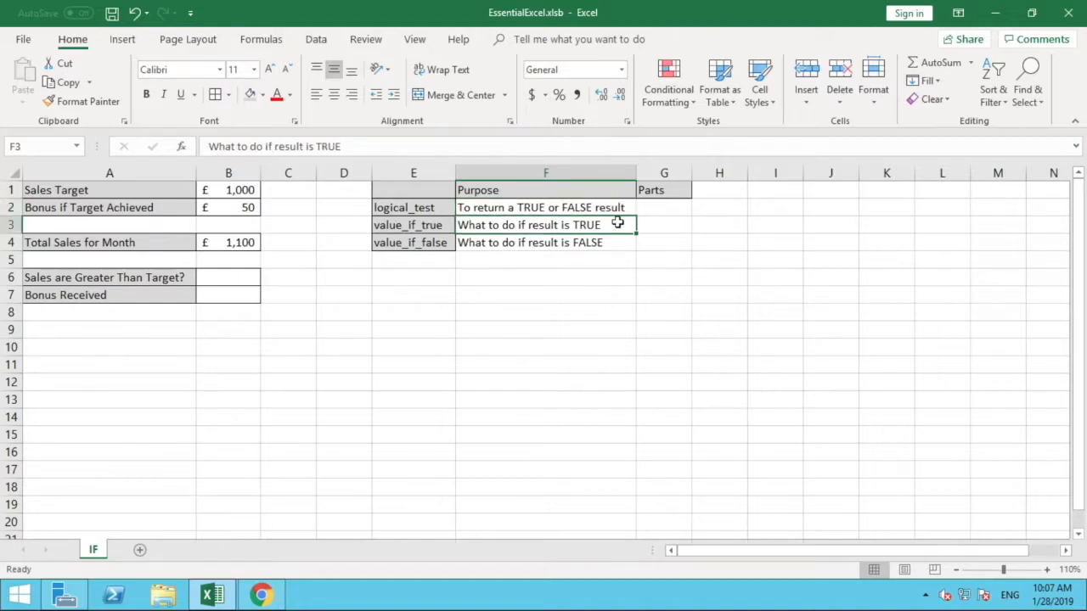
click(609, 243)
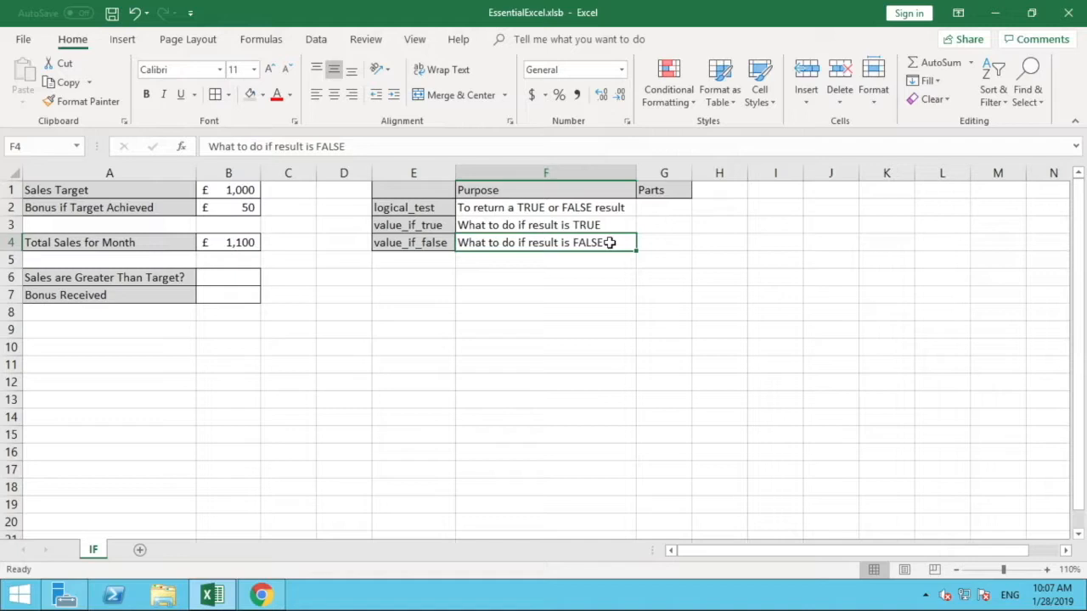
- Enter B4>B1 as the logical_test part in cell G2 of the IF arguments table
click(660, 210)
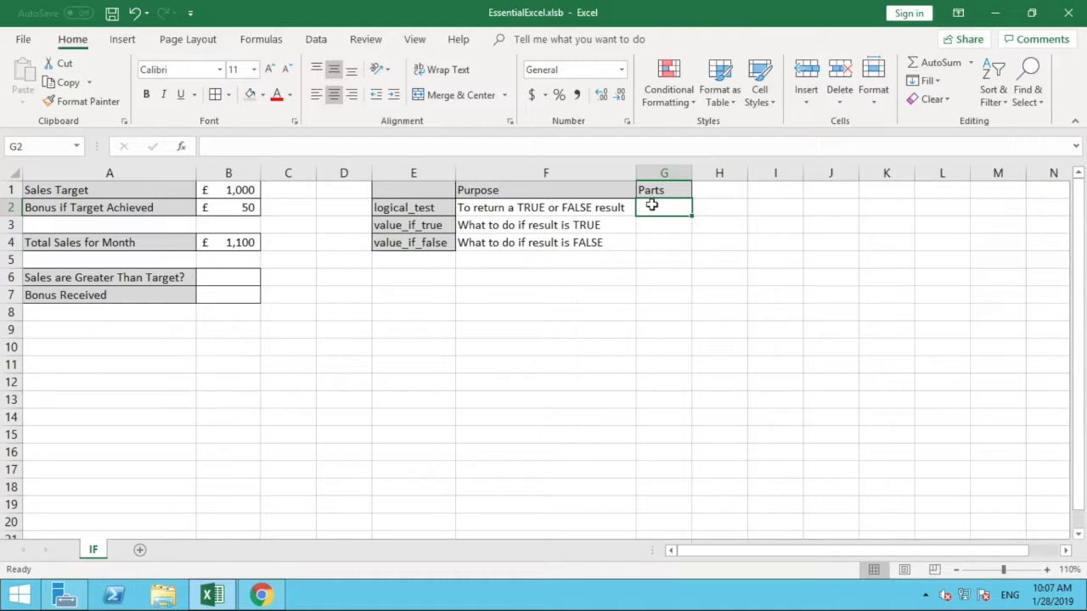
text(B)
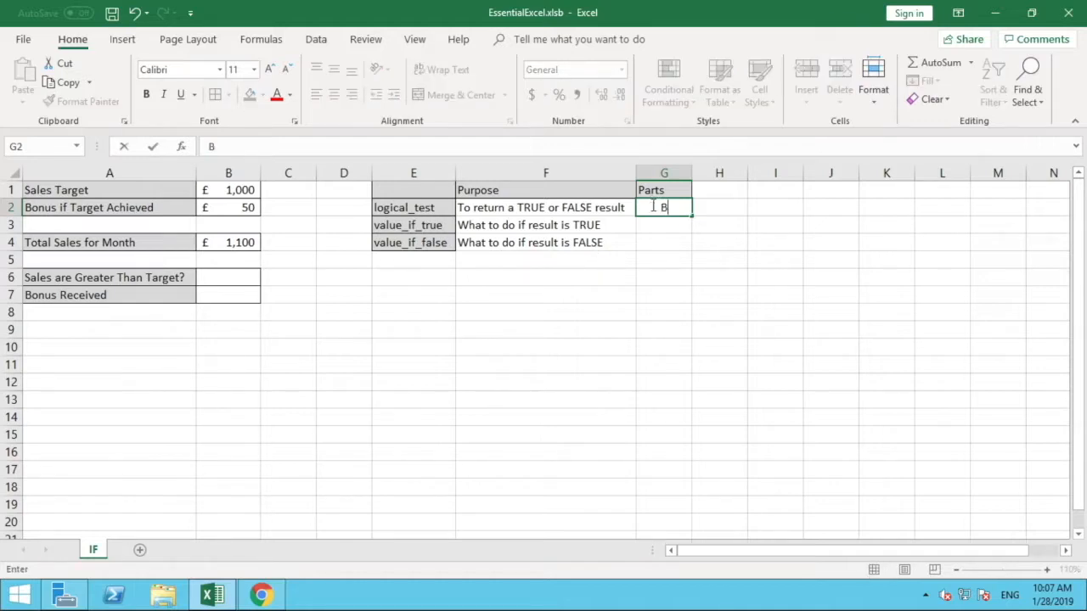
text(4>)
text(B1)
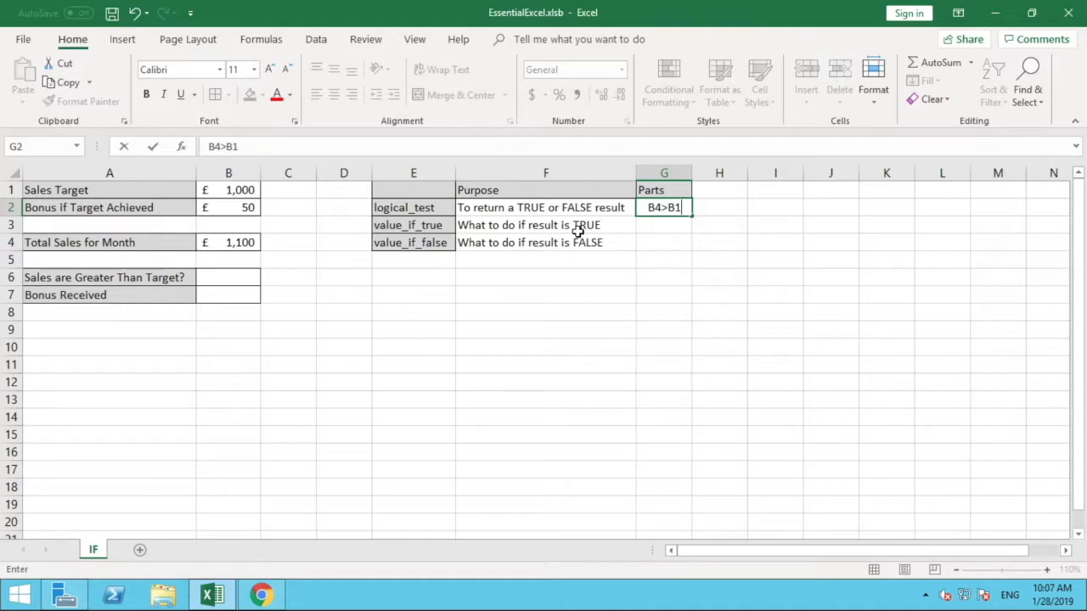
key(Return)
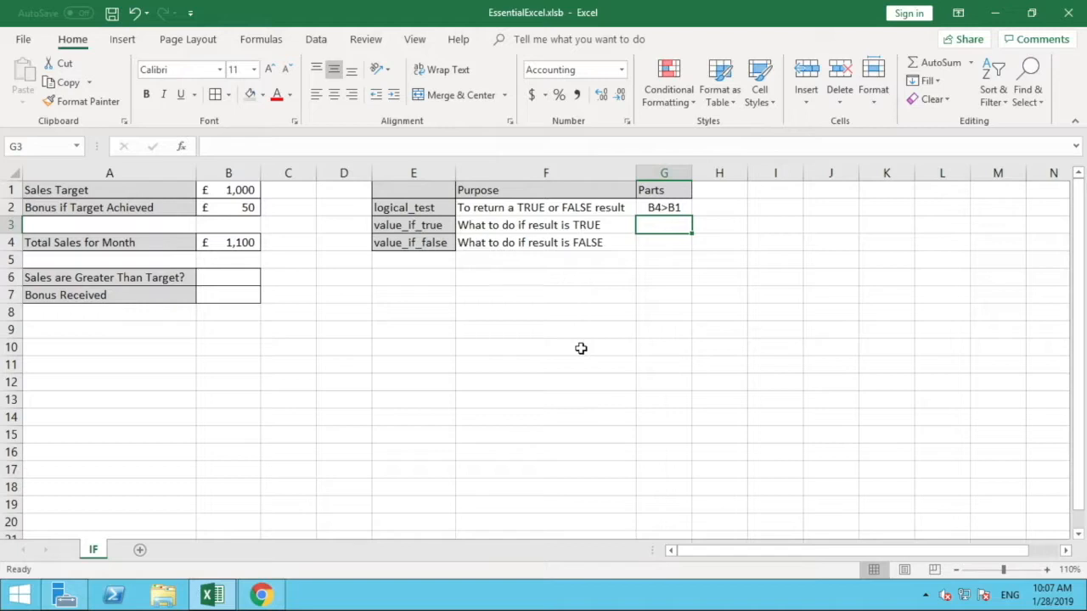
- Fill in the Parts column with 50 for value_if_true and 0 for value_if_false
text(50)
key(Return)
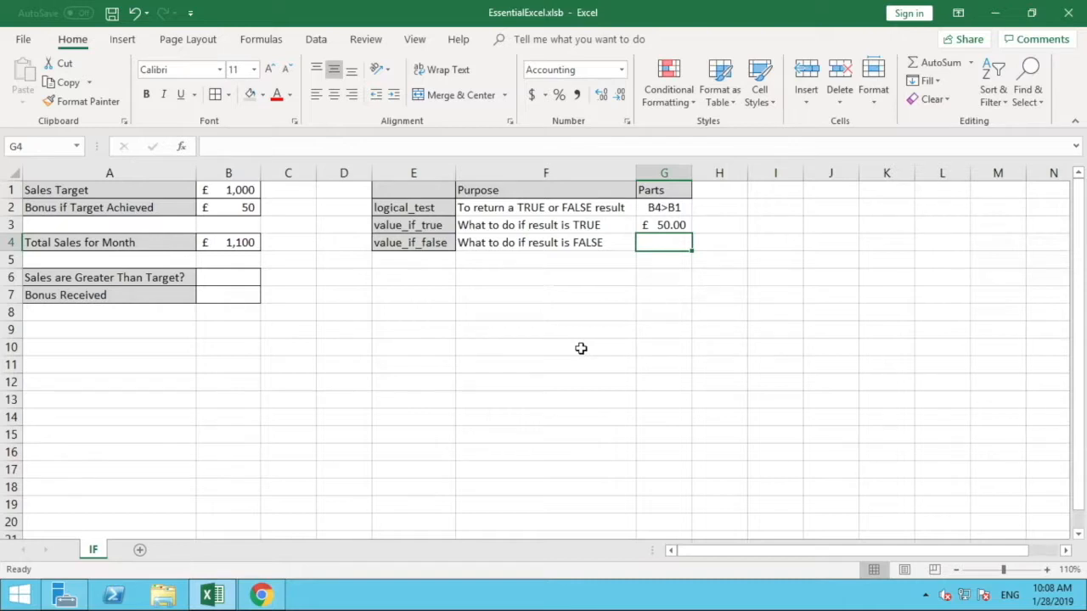
text(0)
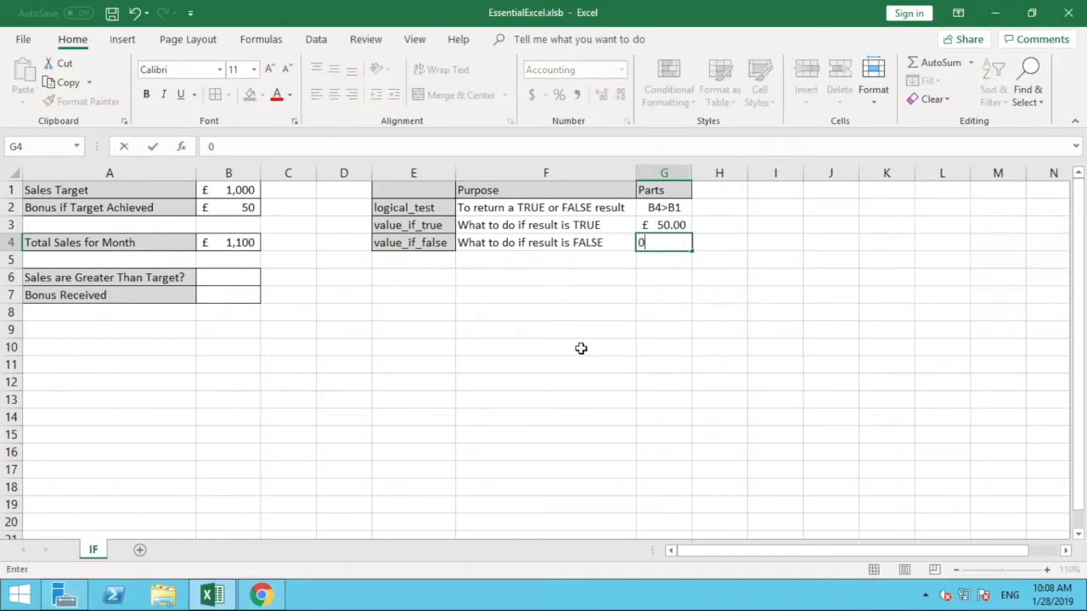
key(Return)
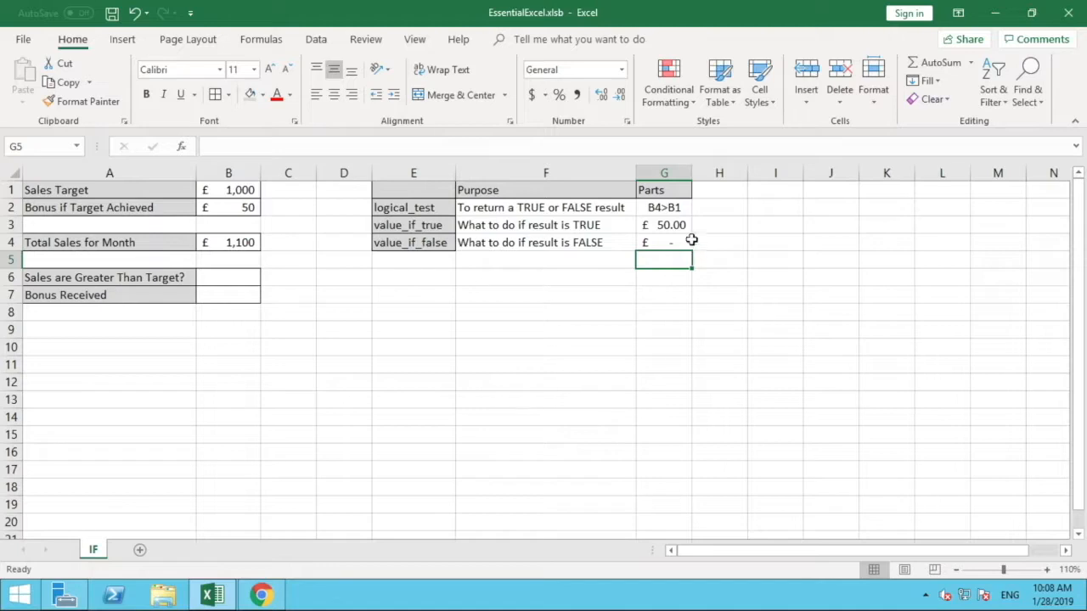
- Enter the formula =B4>B1 in cell B6 to test whether the month's total sales exceed the sales target
click(680, 209)
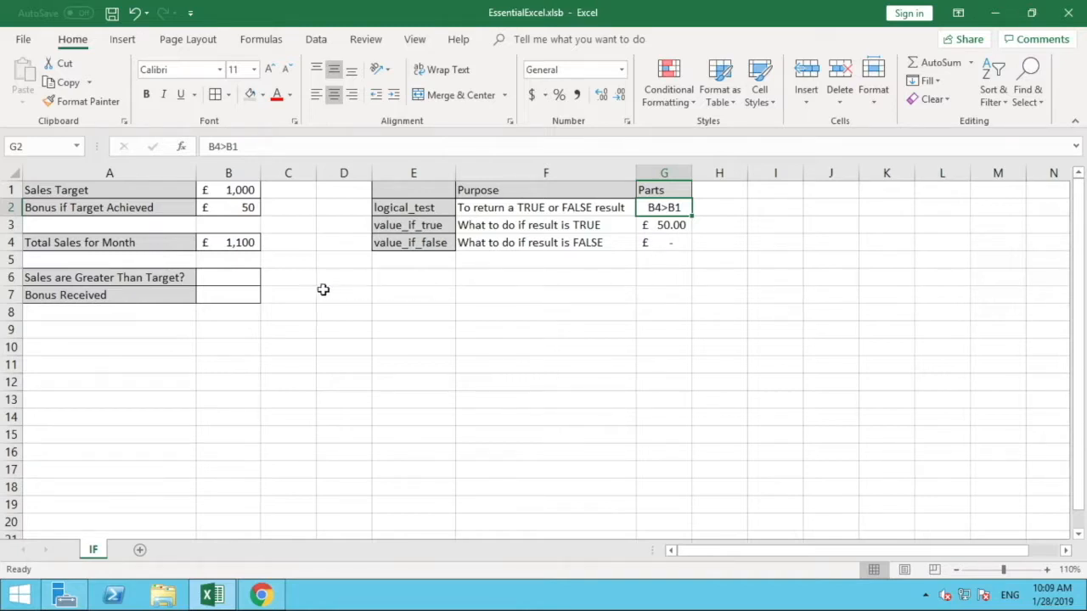
click(254, 276)
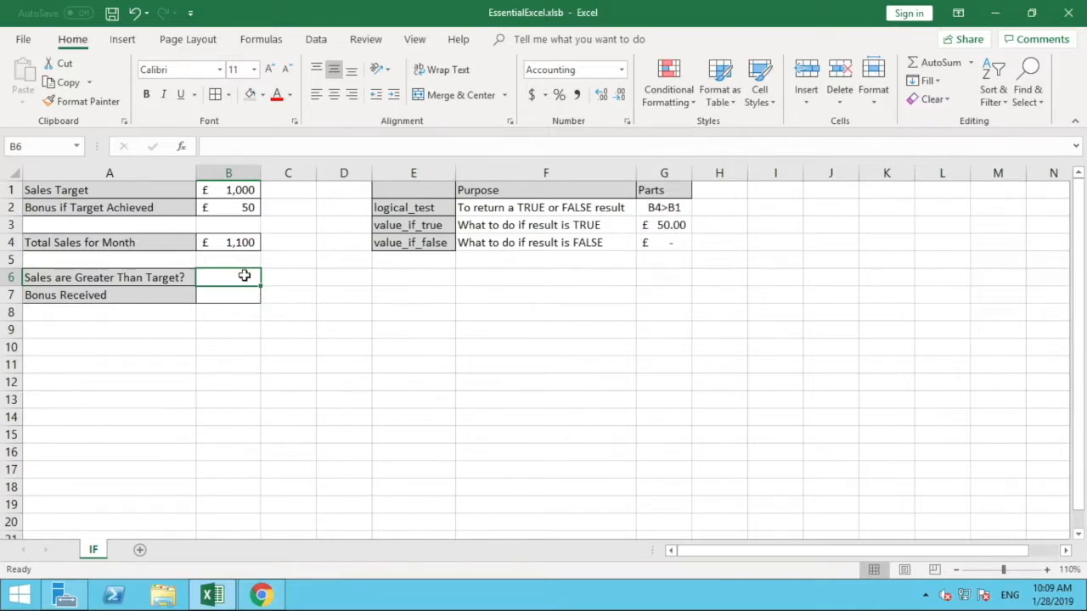
text(=)
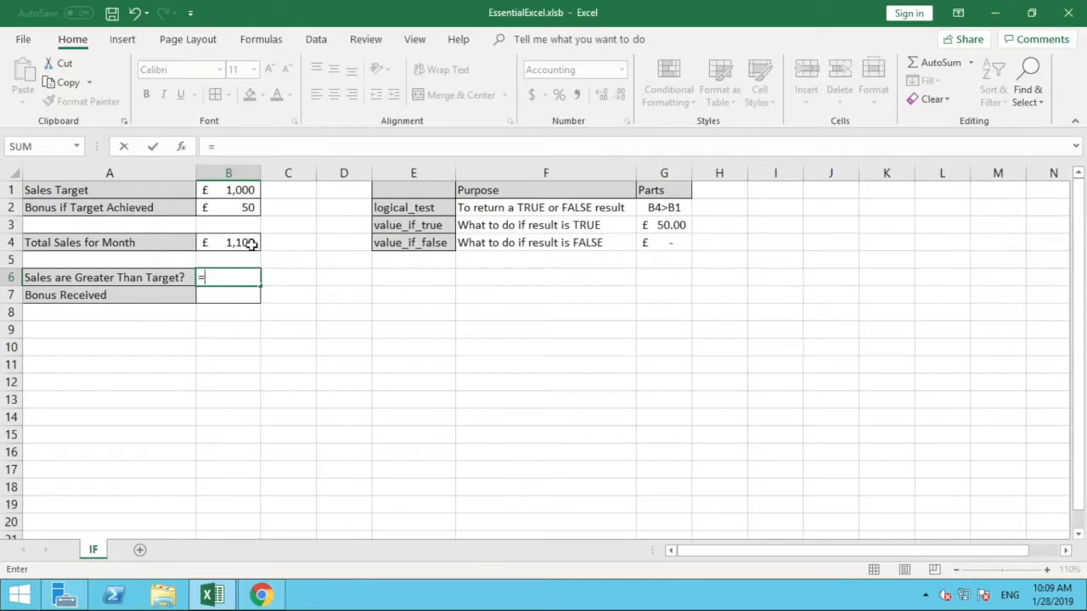
click(250, 243)
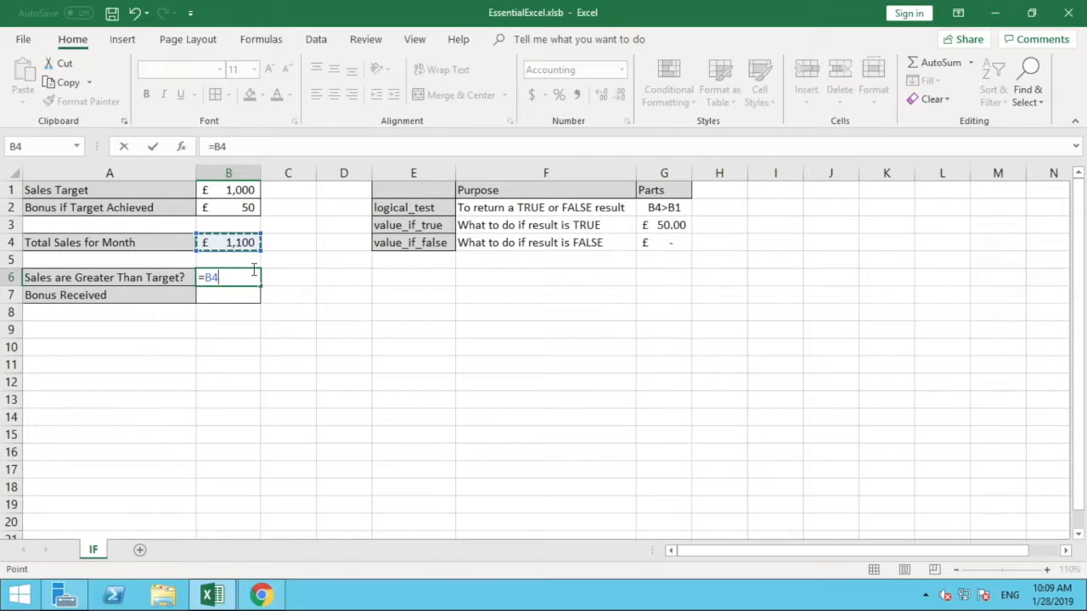
text(>)
click(241, 191)
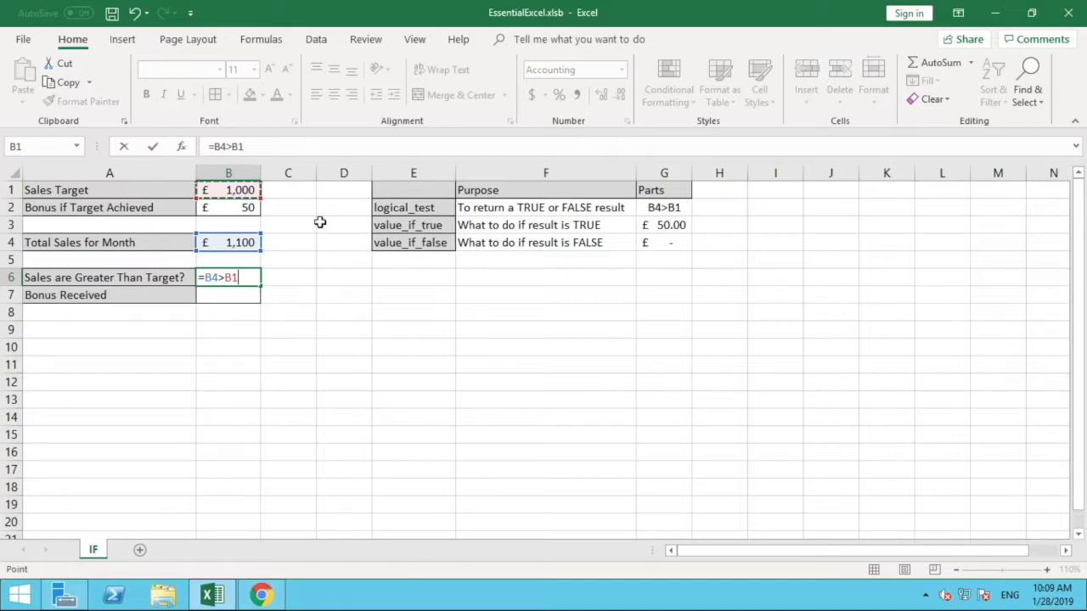
key(Return)
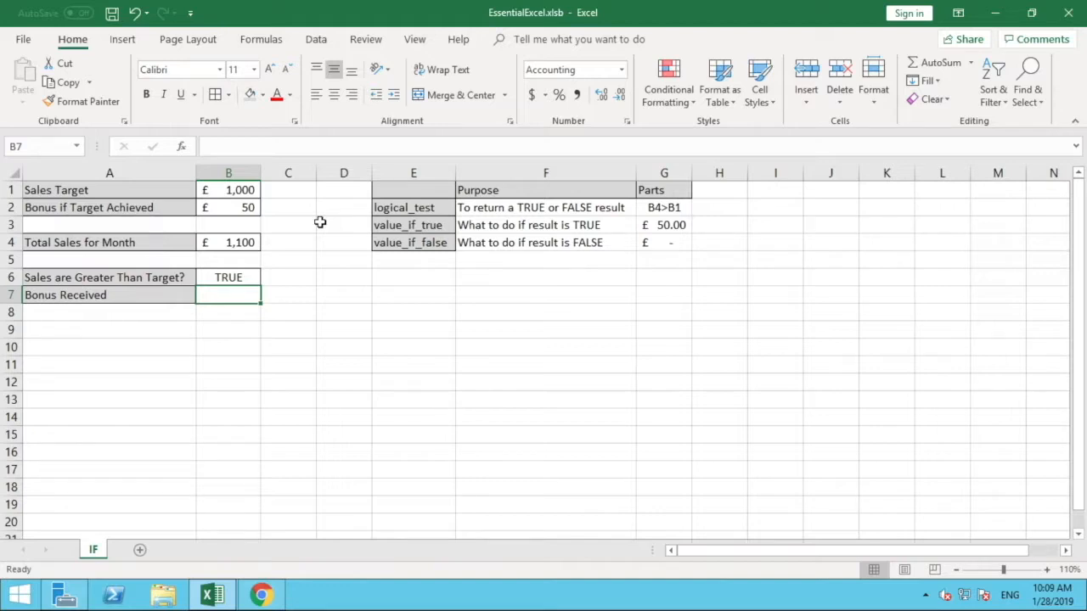
key(Up)
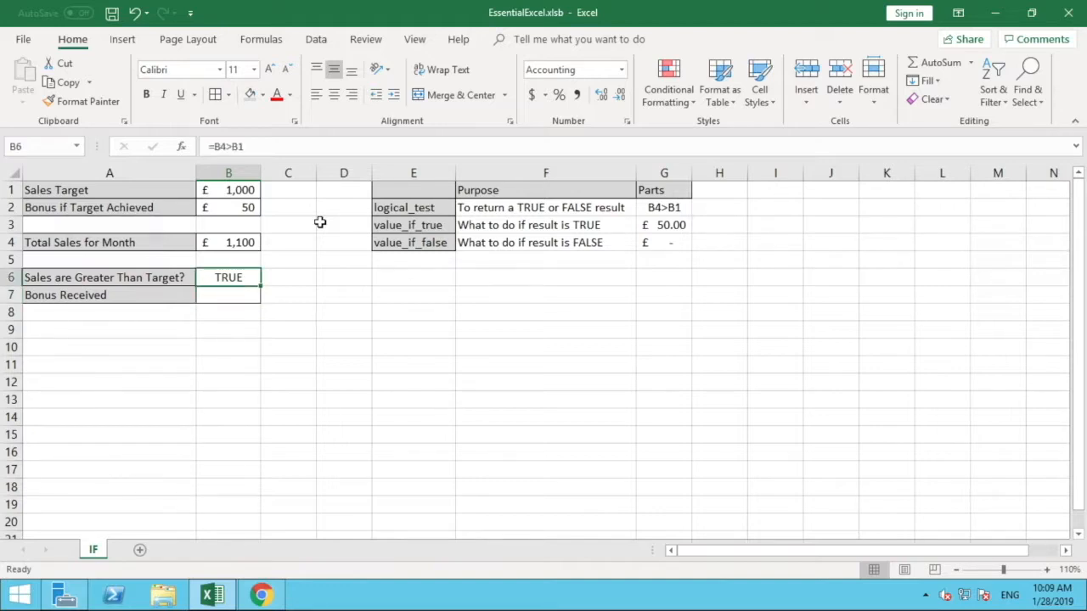
click(245, 244)
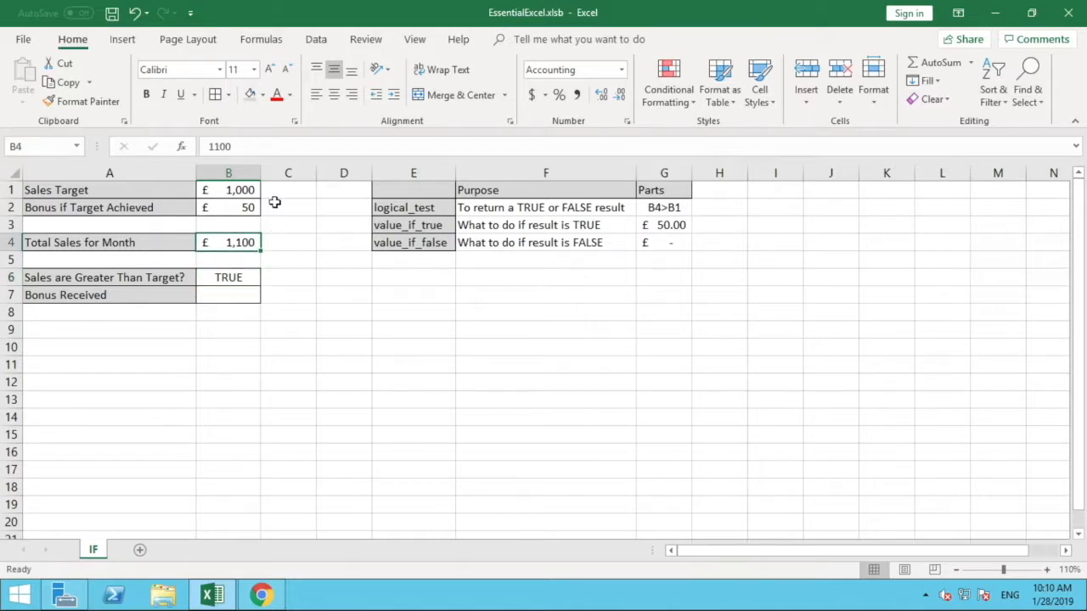
click(246, 187)
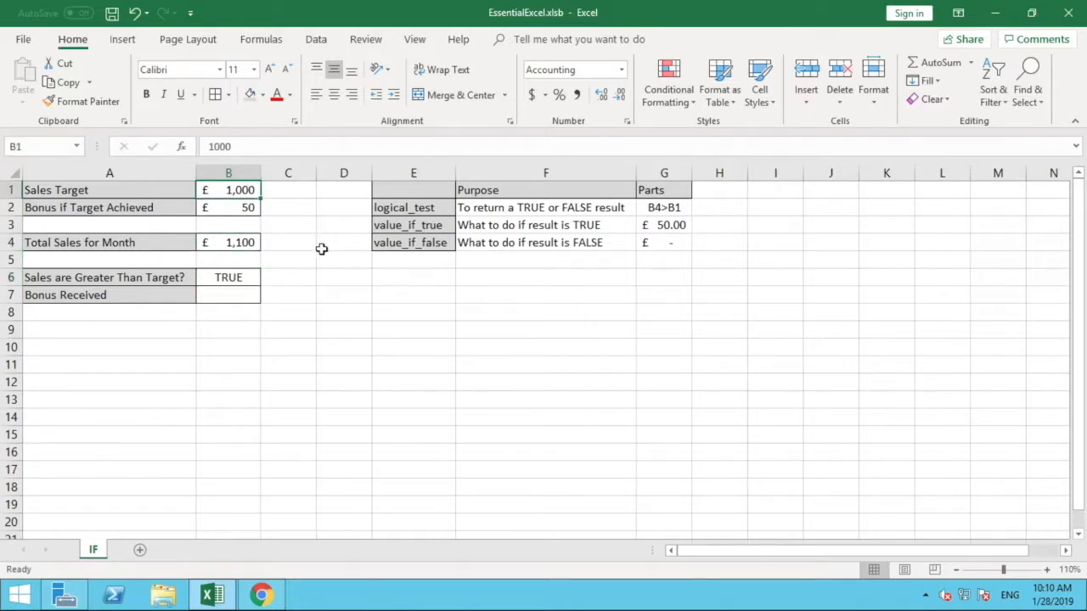
- Begin an IF formula in the Bonus Received cell B7 with B4>B1 as its logical test
click(246, 296)
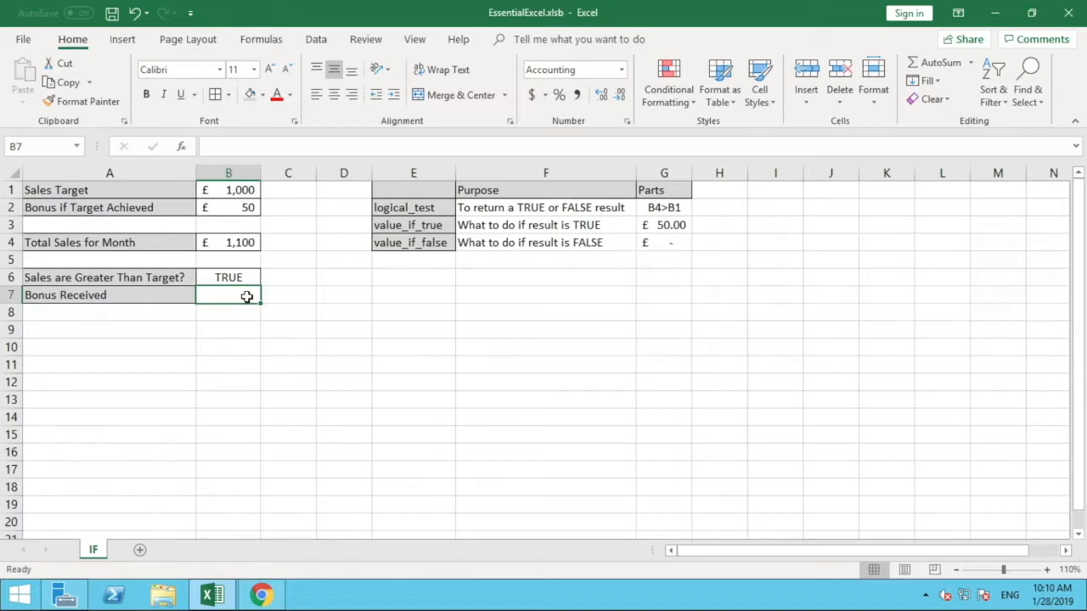
text(=)
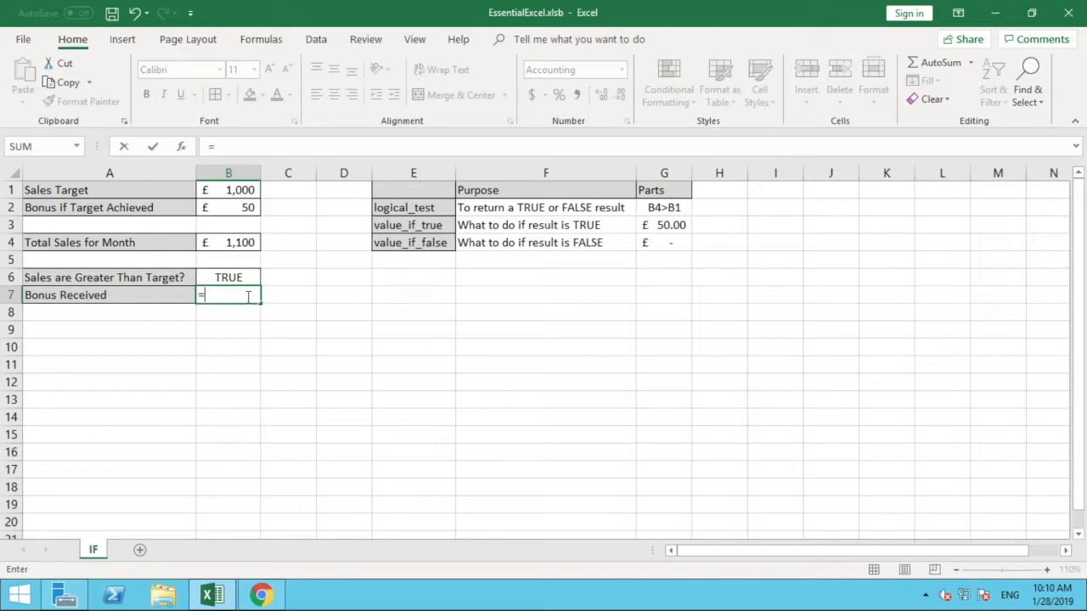
text(IF)
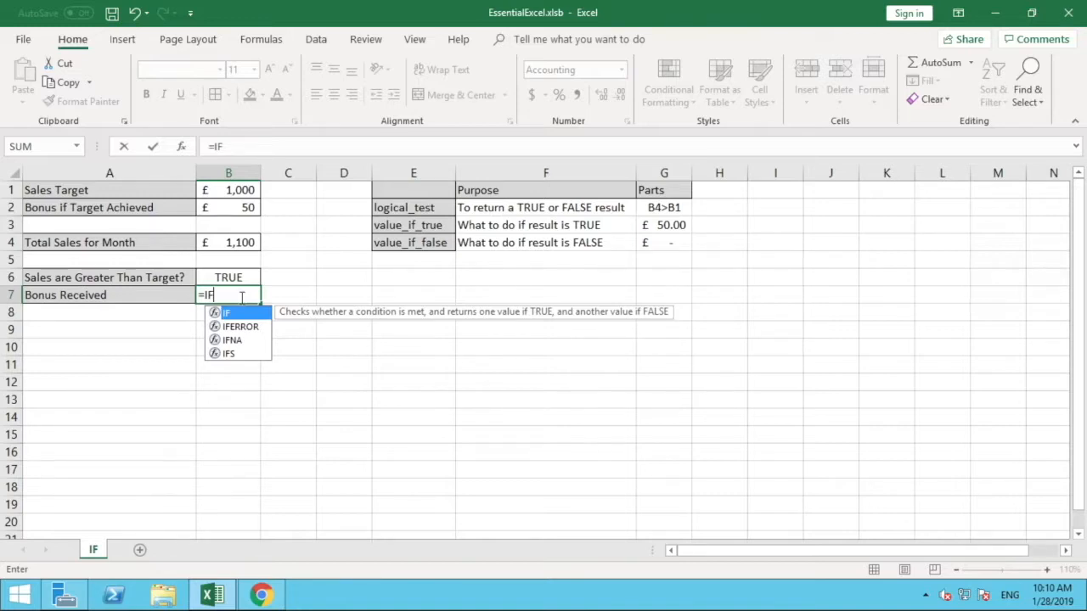
text(()
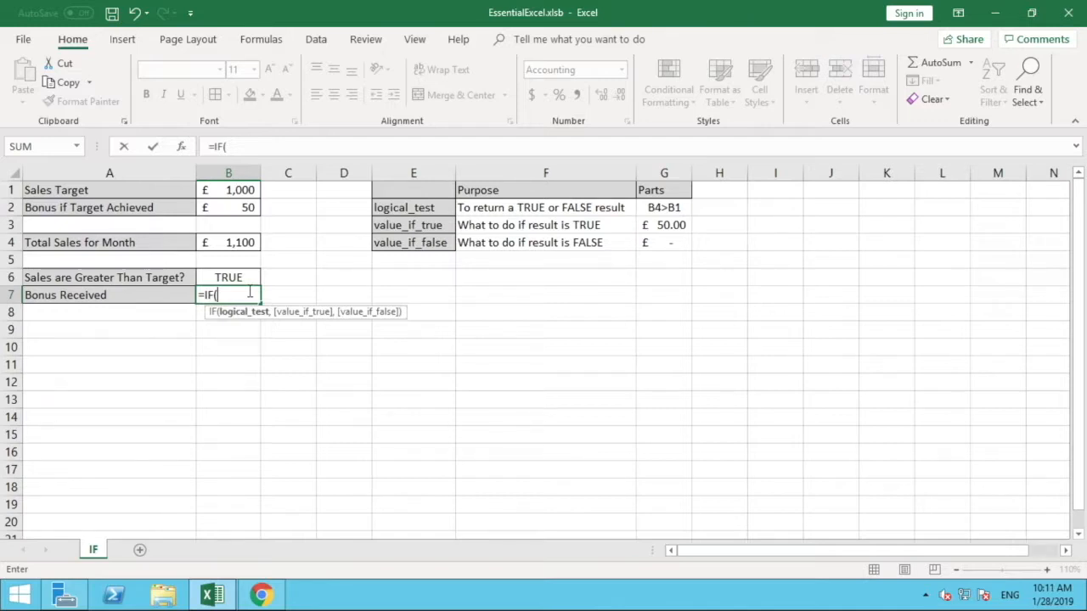
text(B4)
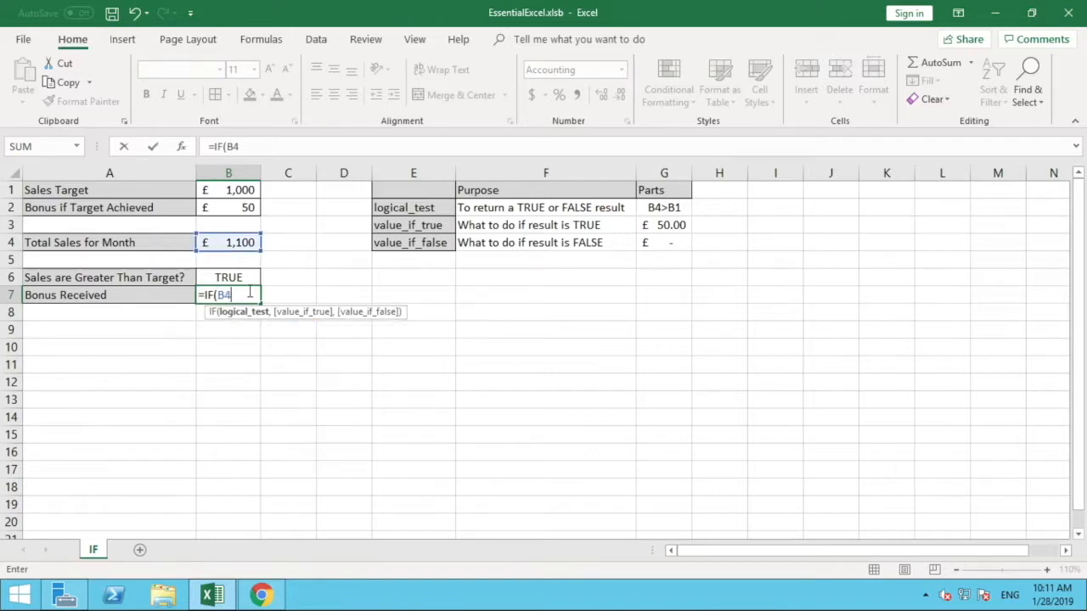
text(>B1)
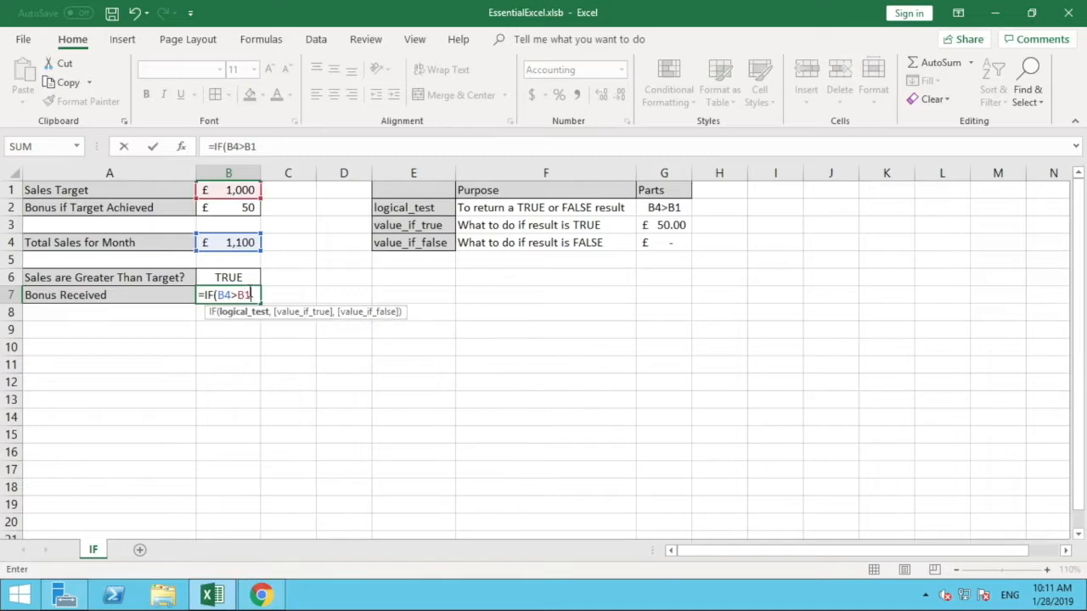
text(,)
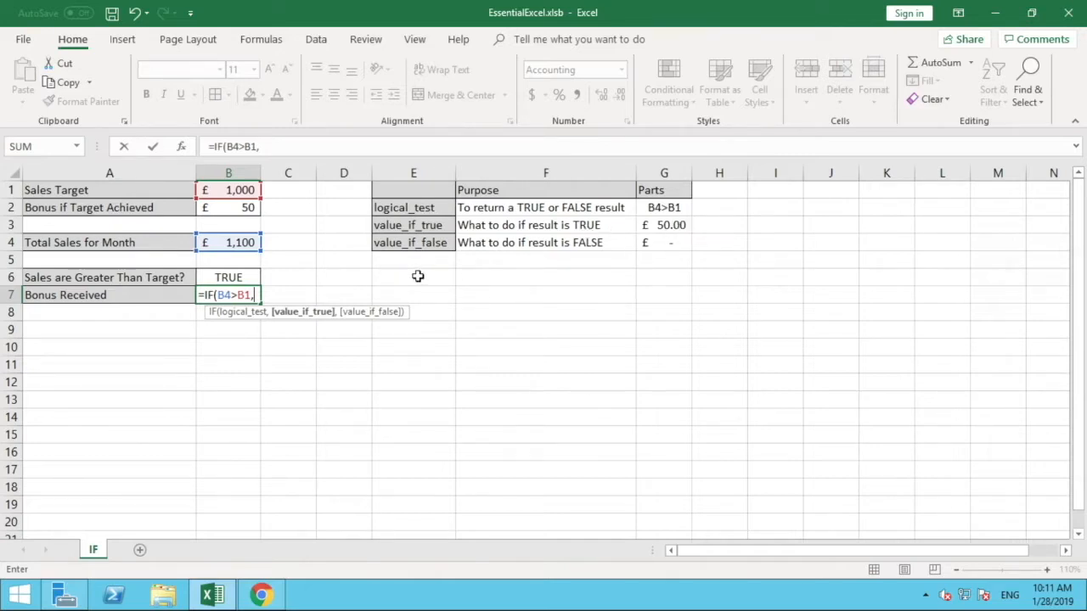
- Complete the Bonus Received formula as =IF(B4>B1,50,0), giving 50 if true and 0 if false
text(50)
drag(260, 146, 274, 146)
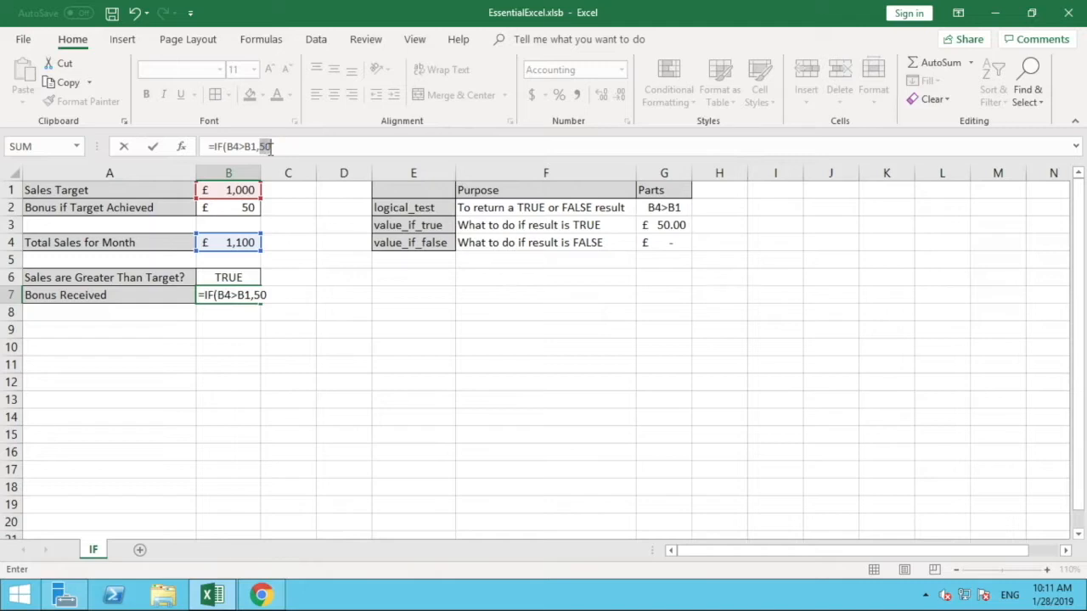
click(280, 147)
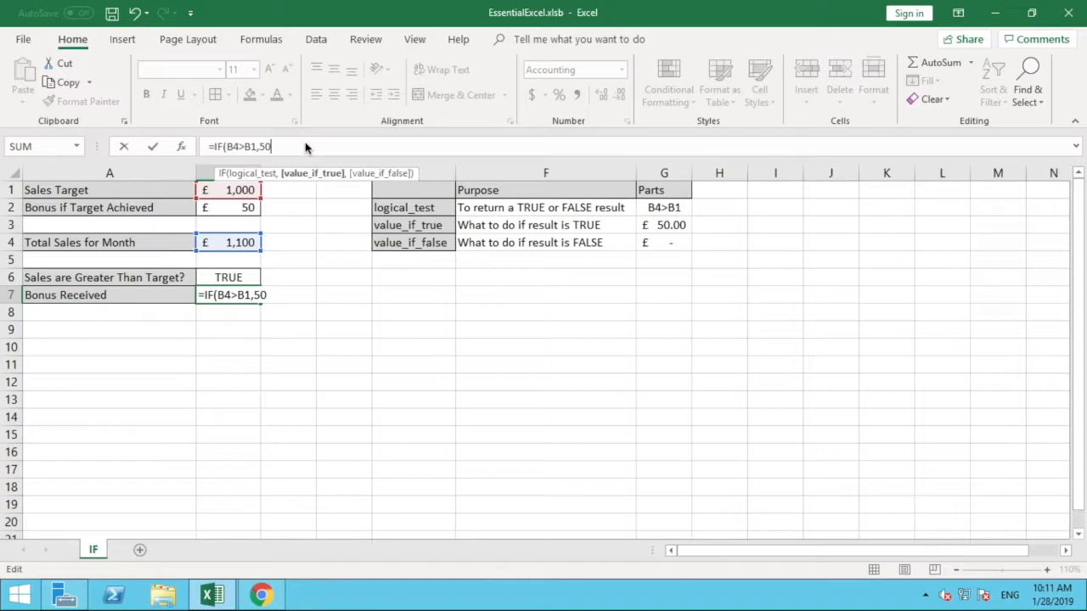
text(,)
text(0)
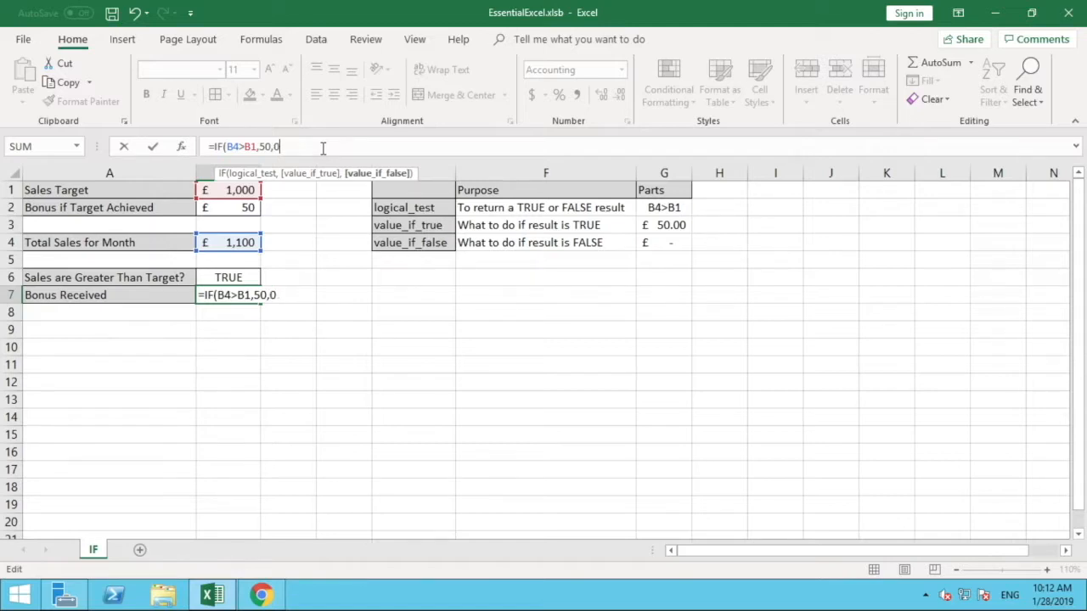
text())
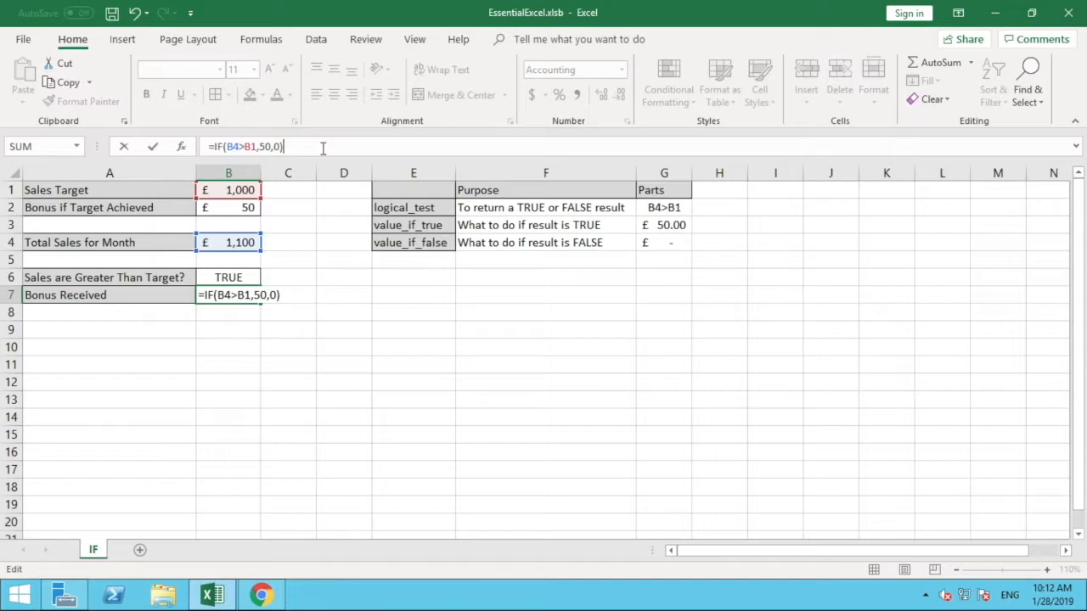
click(263, 146)
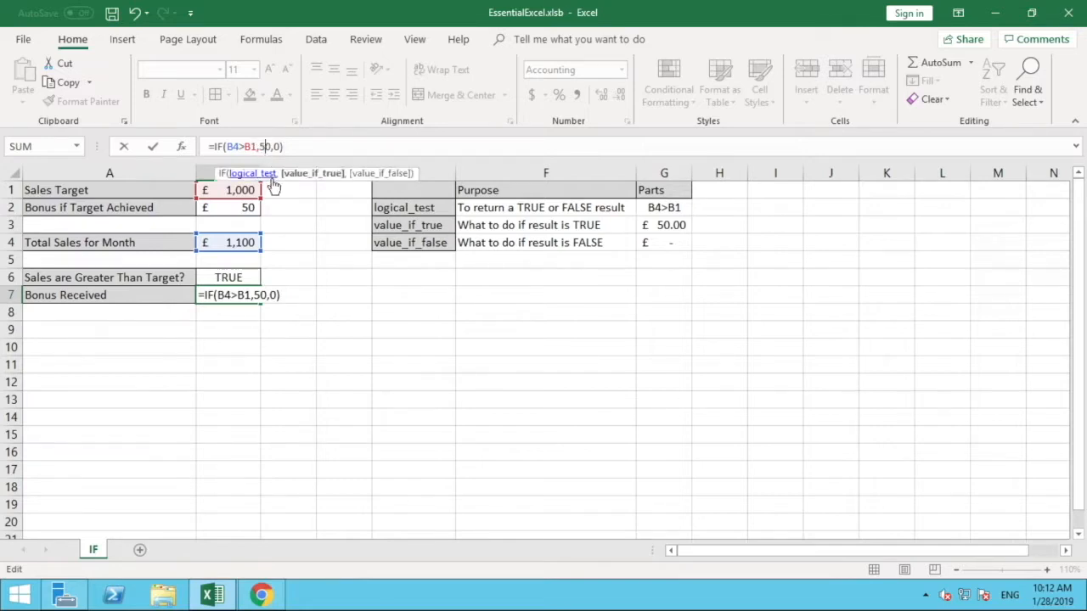
key(Right)
key(Right)
key(Right)
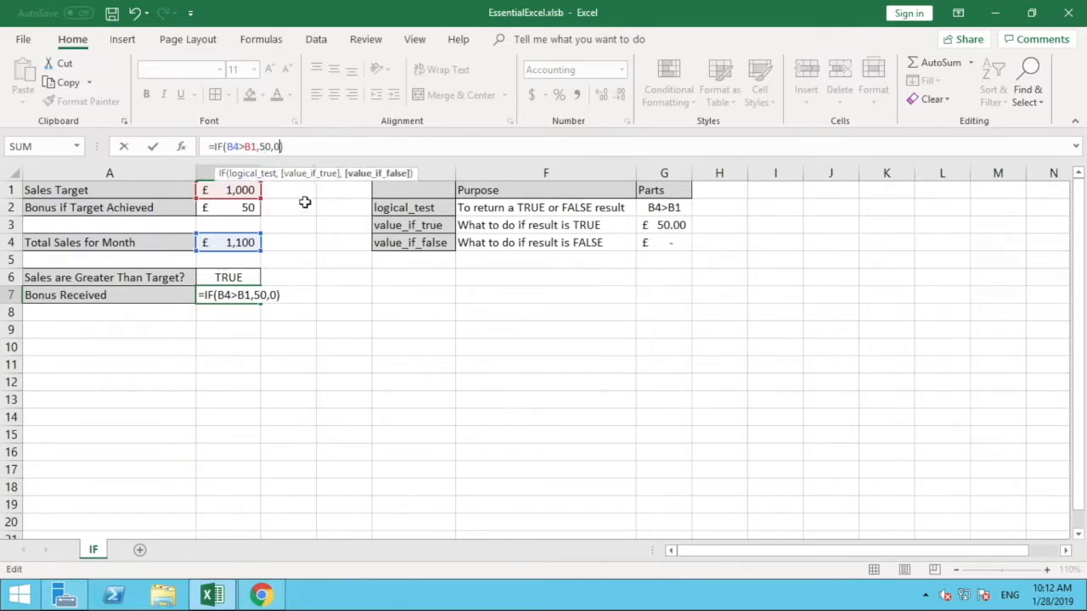
key(Return)
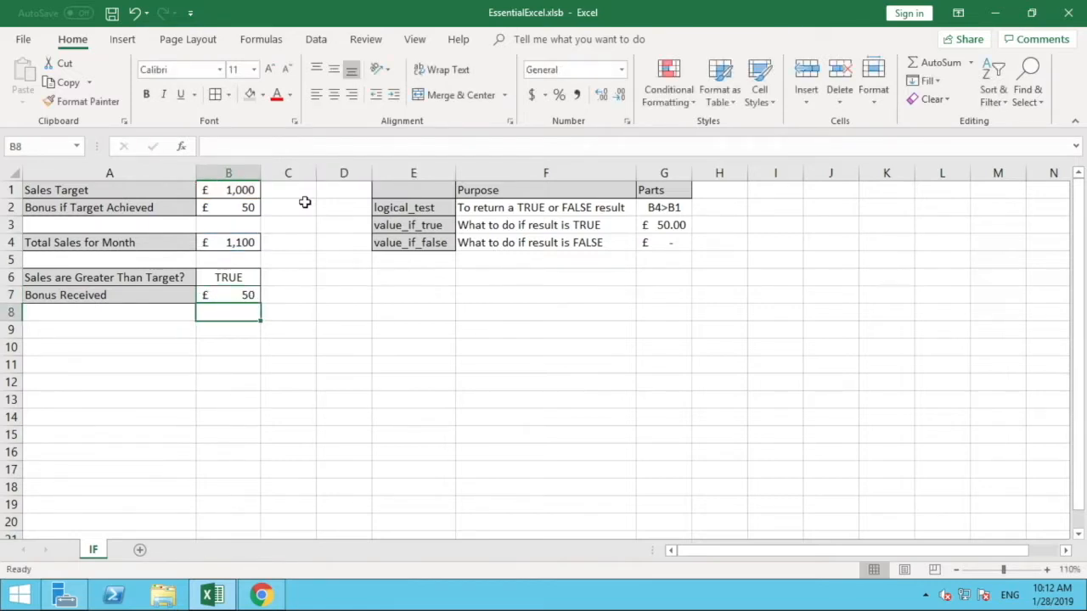
- Review the formulas in B6 and B7, and test them by setting Total Sales for Month in B4 to 900
click(249, 295)
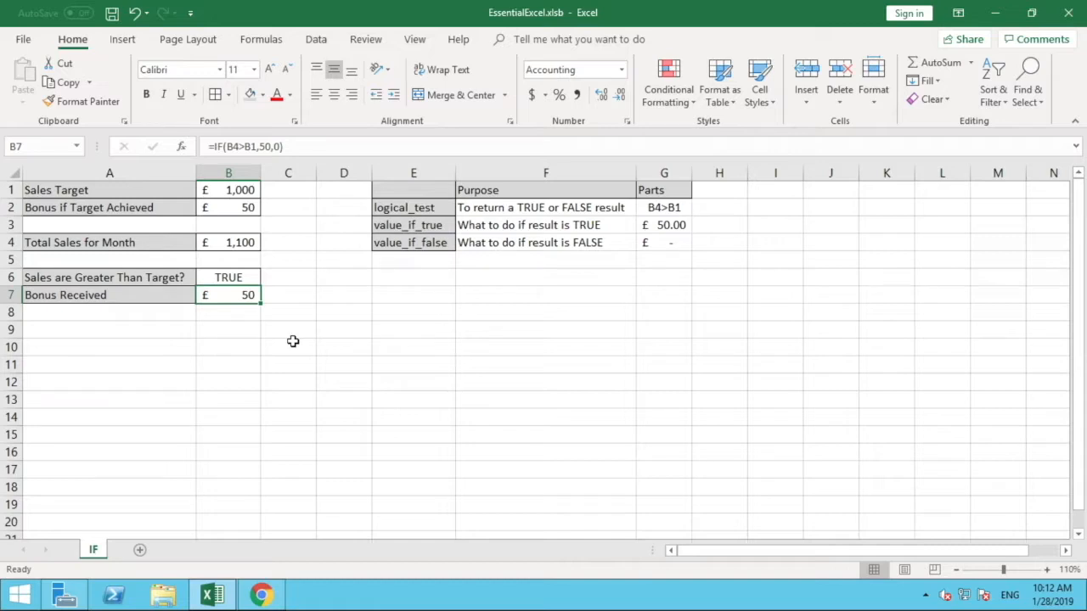
click(246, 281)
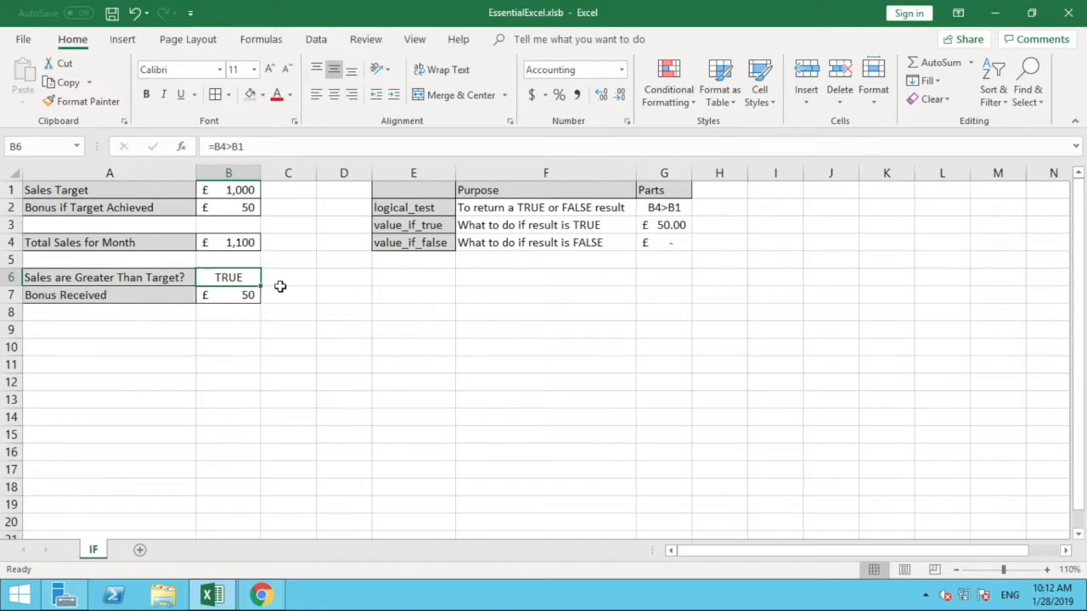
click(251, 295)
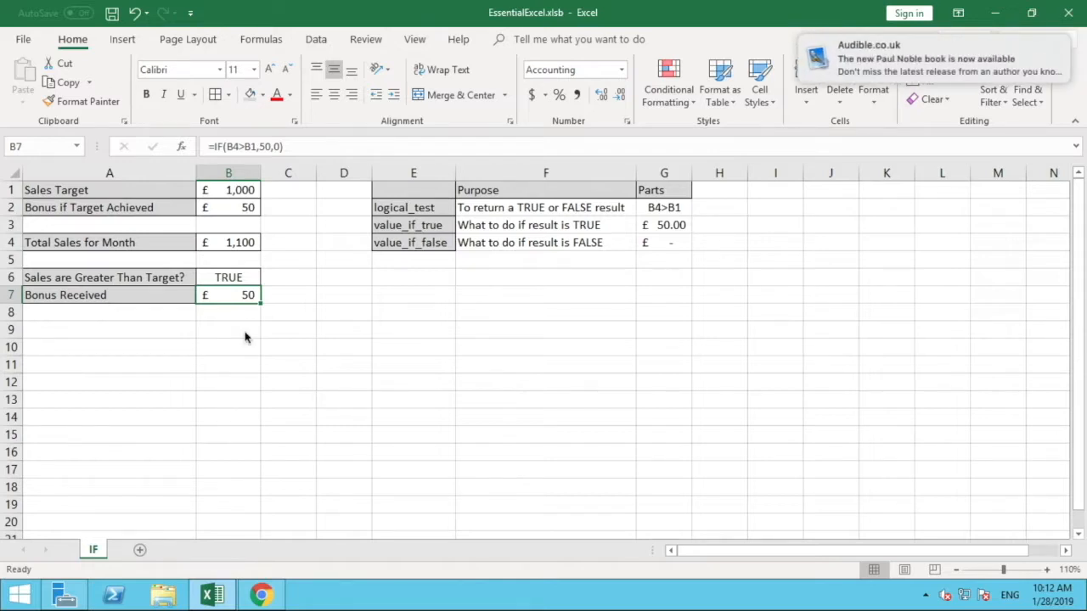
click(242, 331)
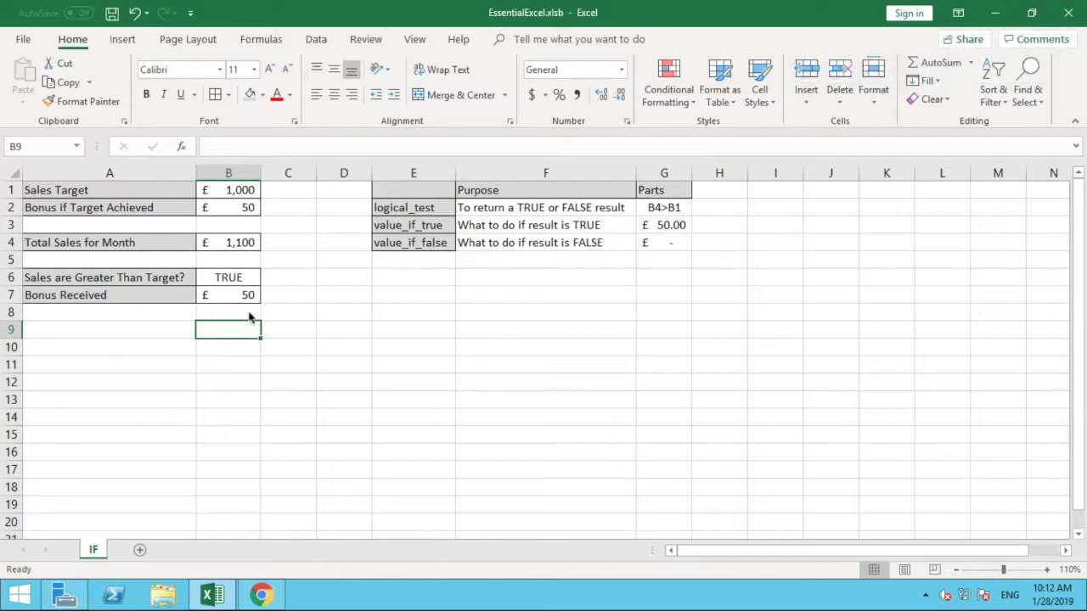
click(255, 243)
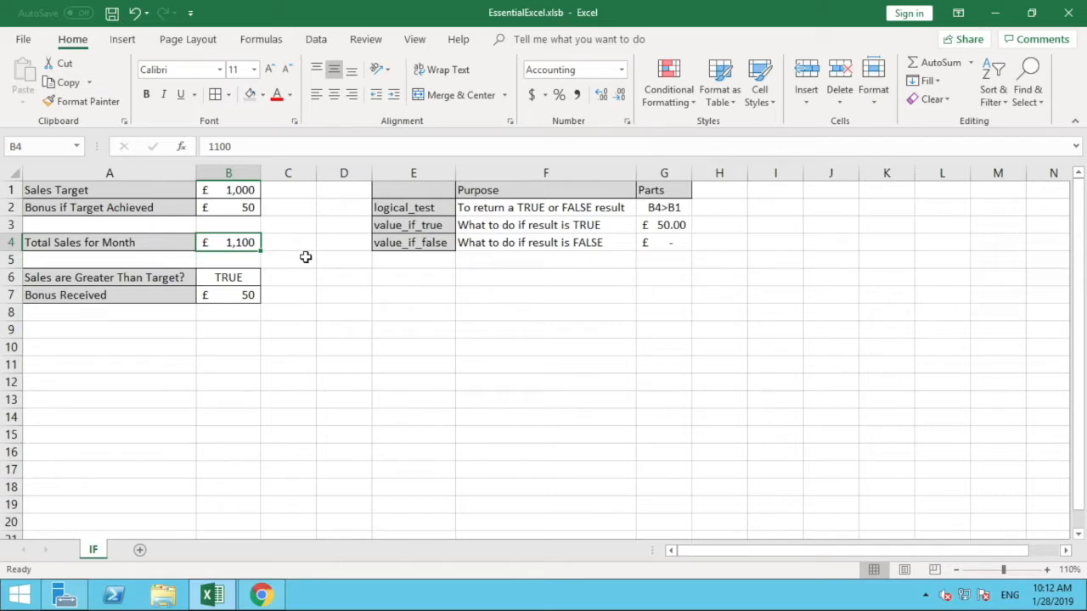
text(900)
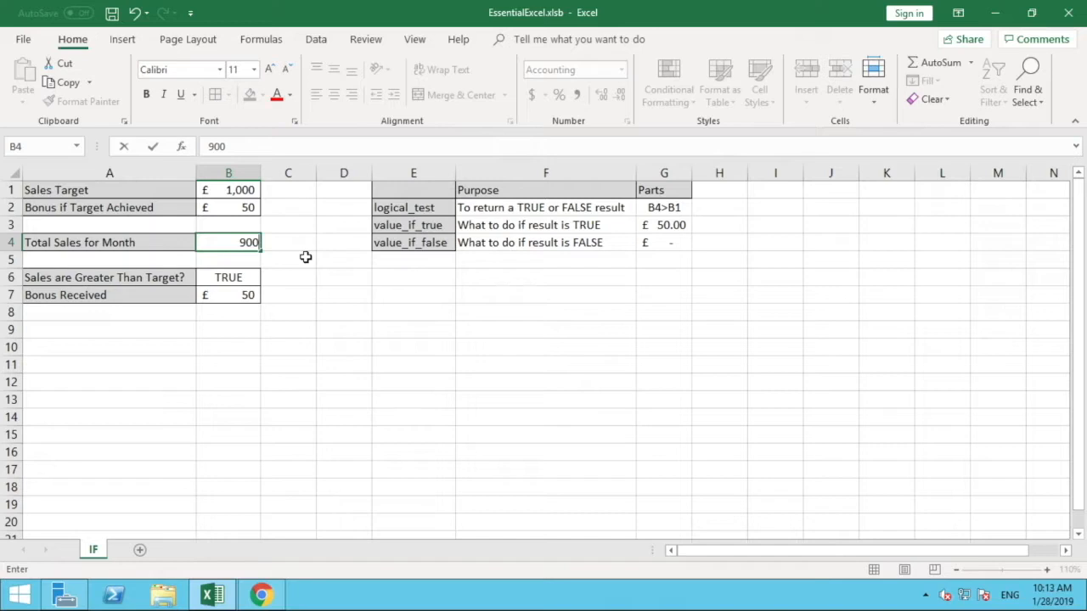
key(Return)
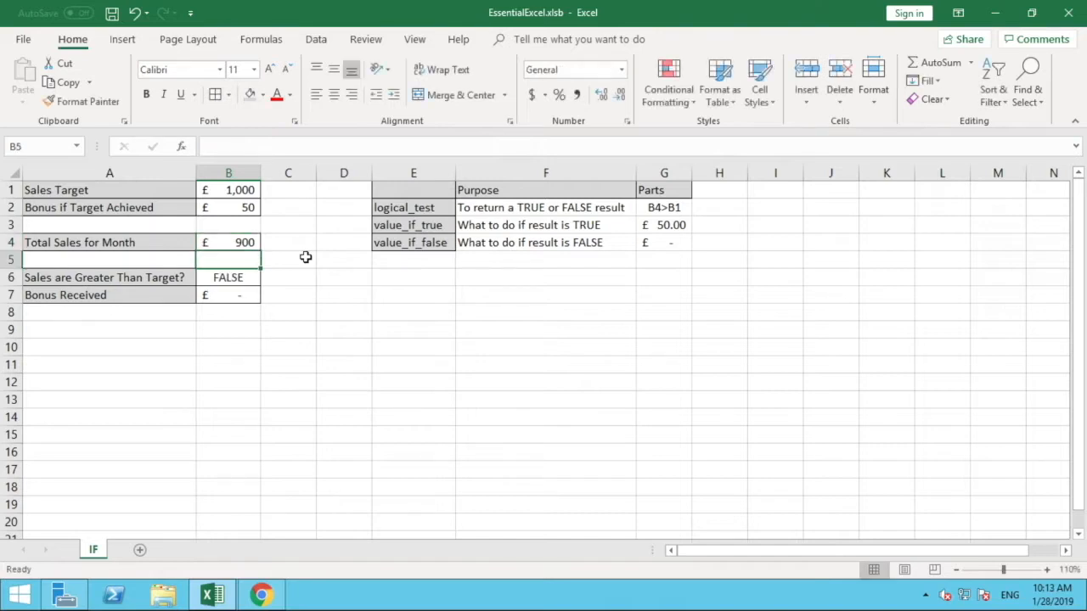
- Check the sales test and bonus results in B6 and B7, and set Total Sales for Month in B4 to 1100
click(240, 276)
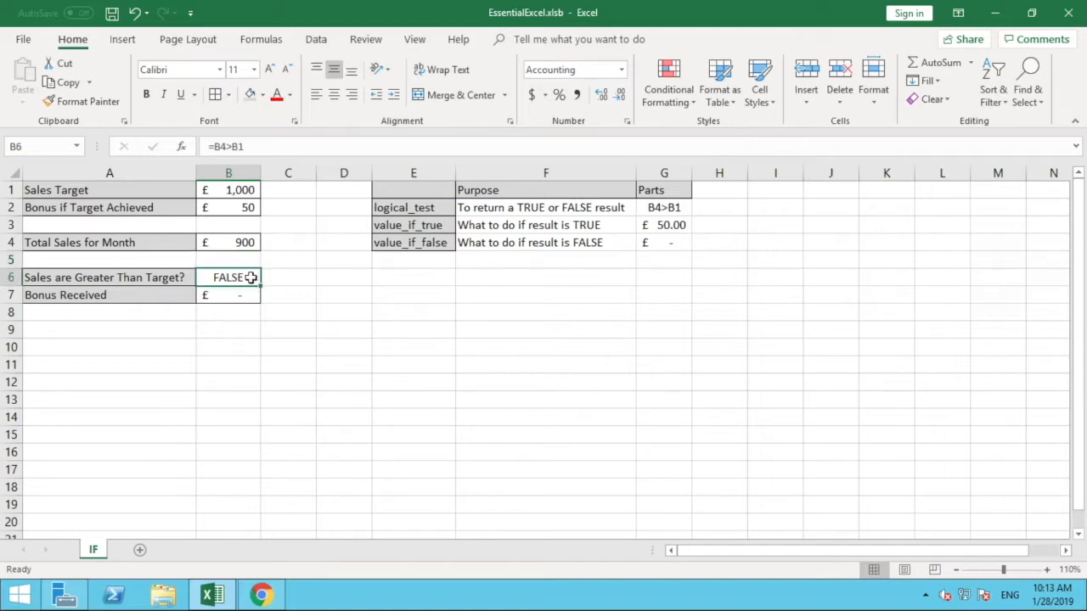
click(253, 244)
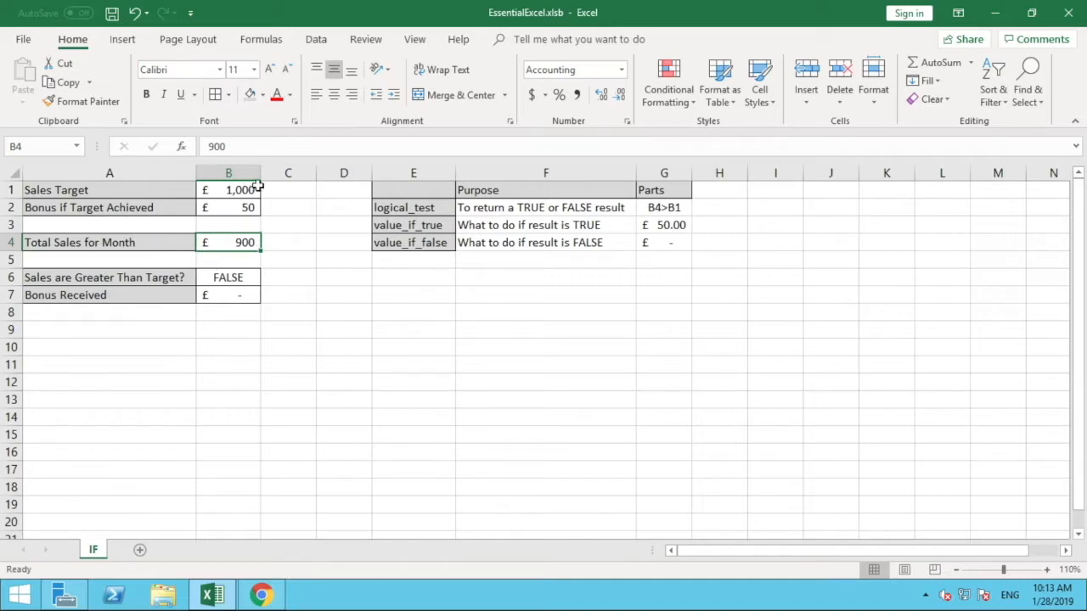
click(247, 278)
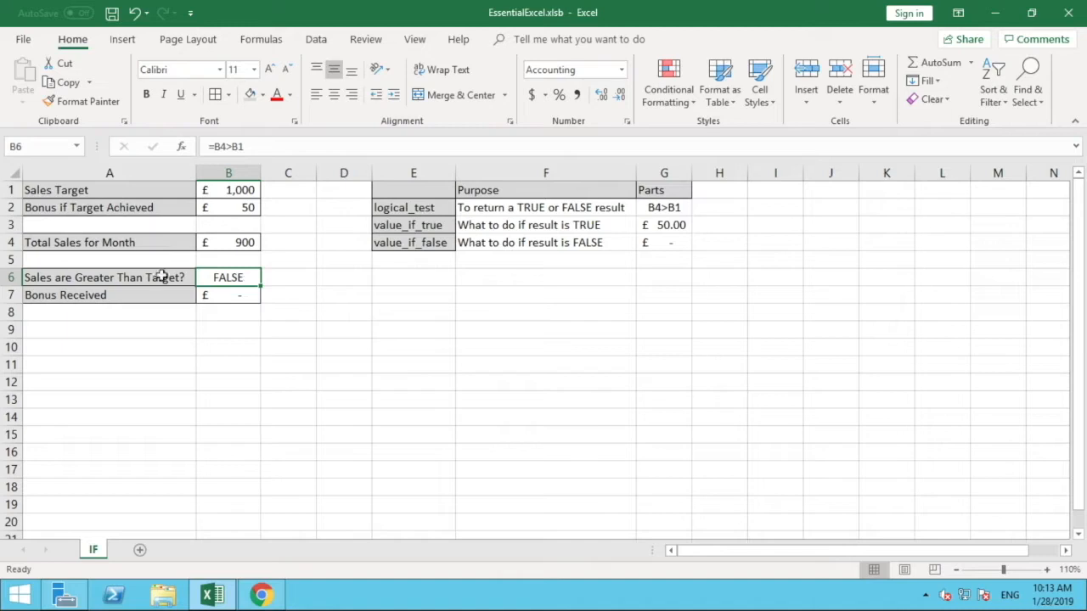
click(218, 297)
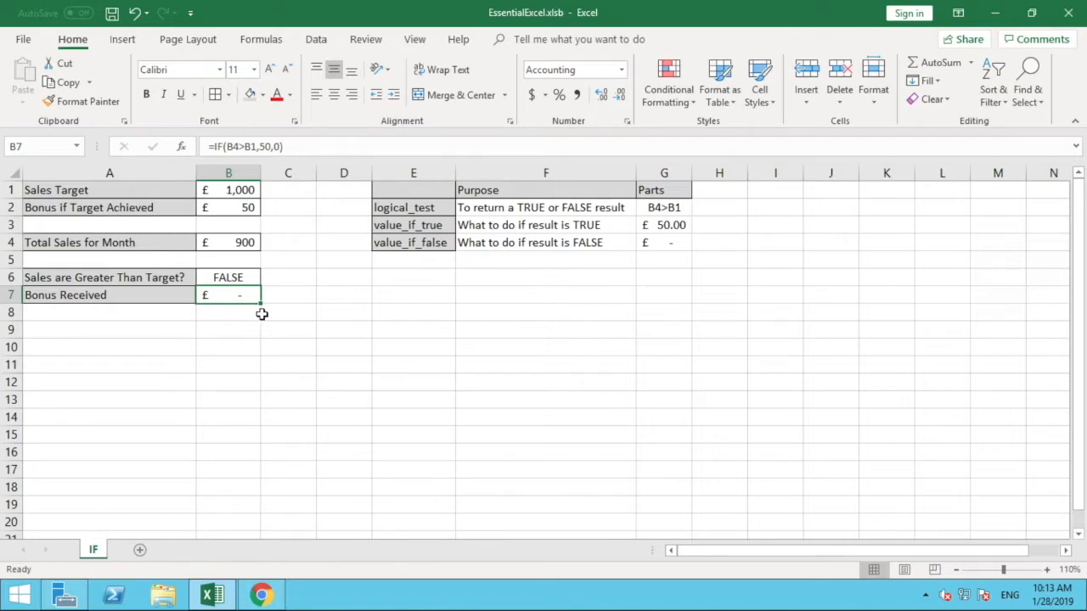
click(250, 241)
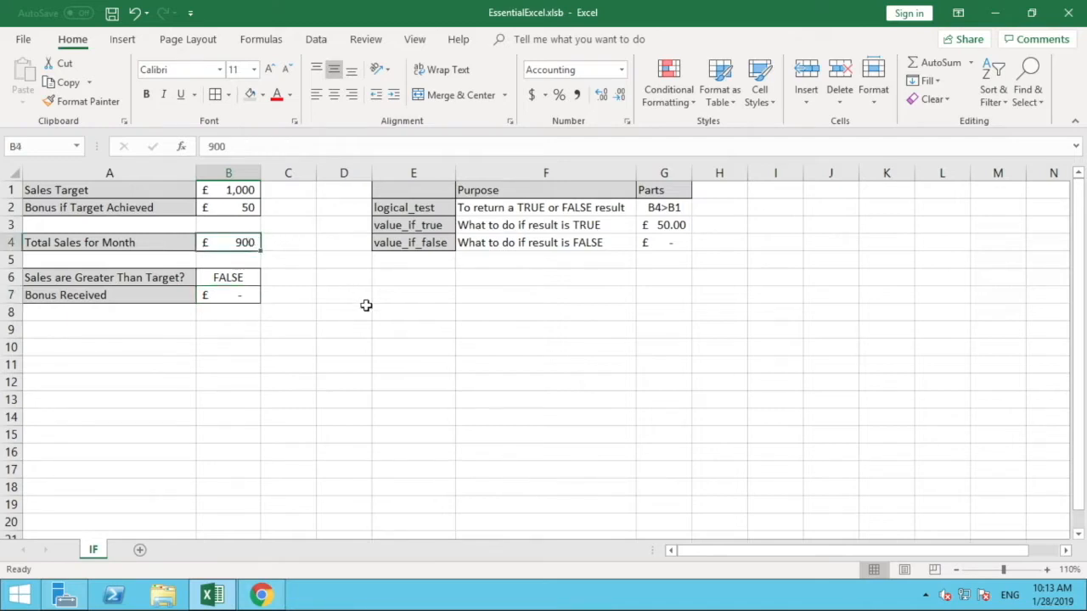
text(1)
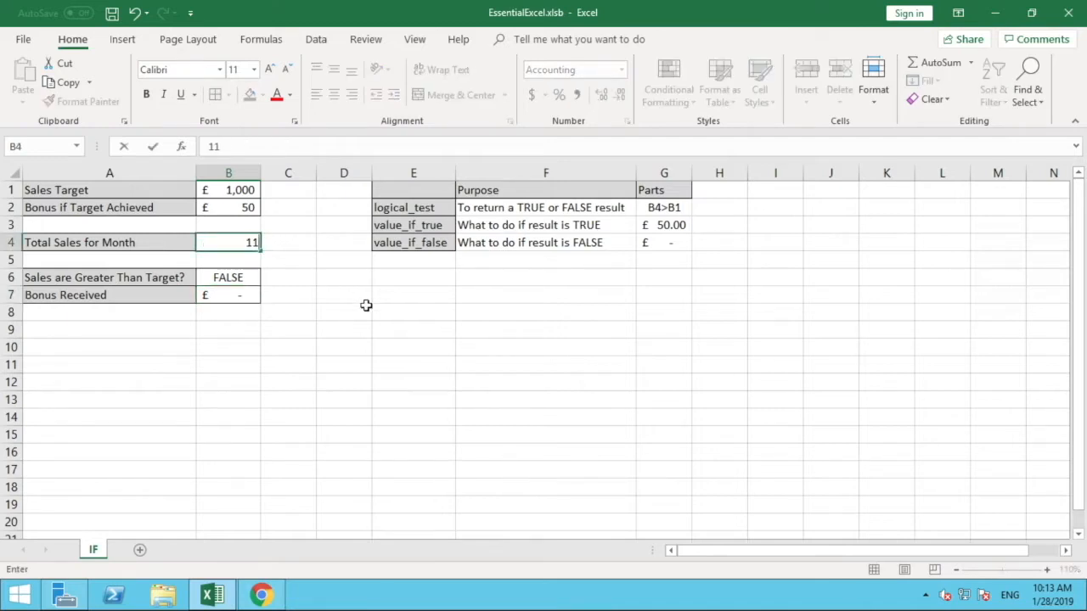
text(,100)
key(Return)
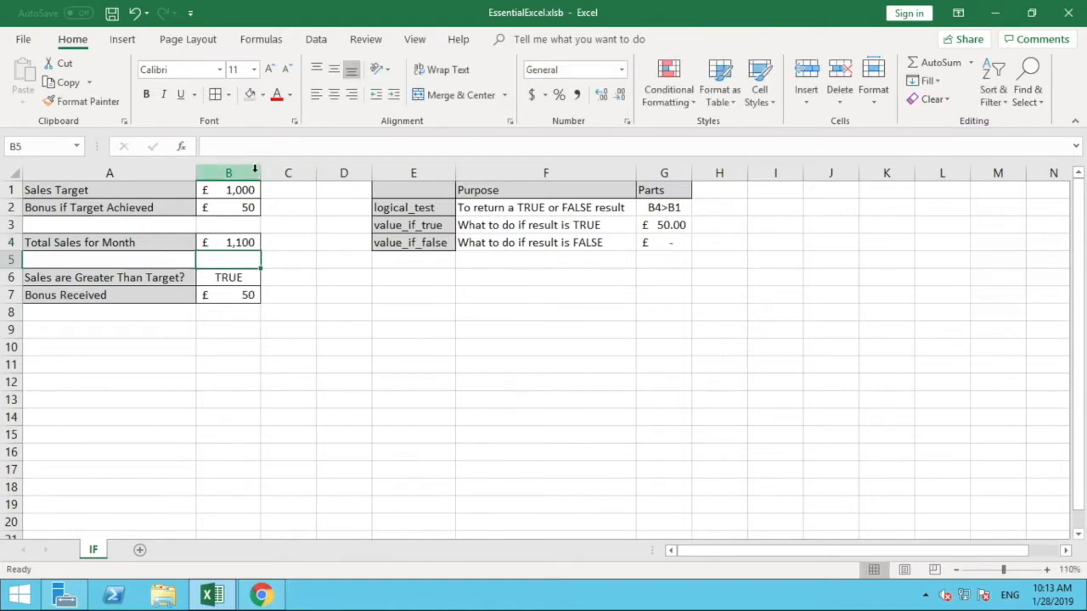
- Replace the hardcoded 50 in the Bonus Received formula with a reference to B2, giving =IF(B4>B1,B2,0)
click(247, 295)
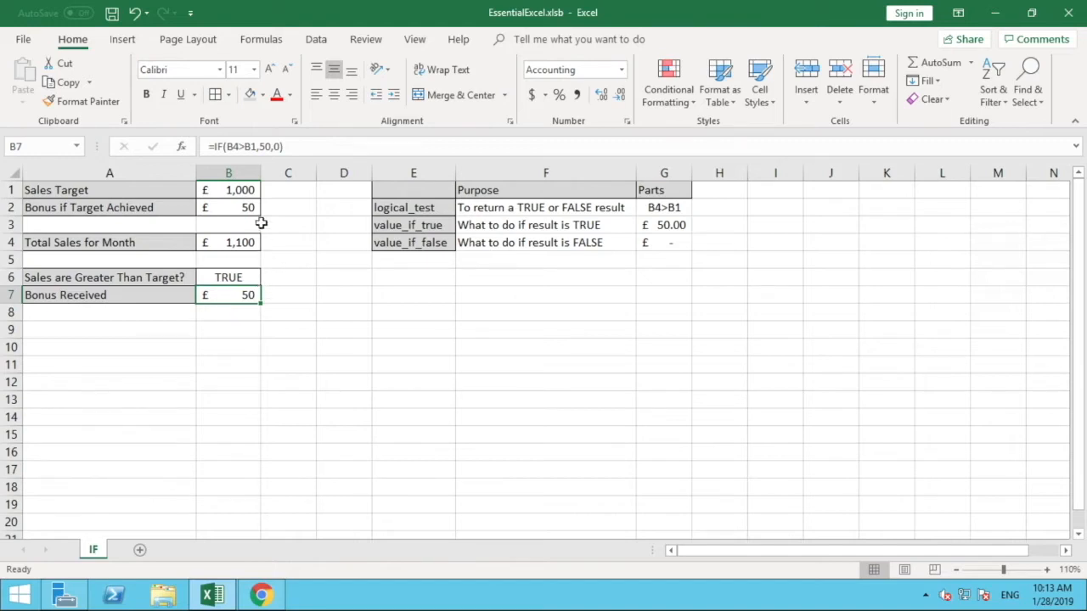
click(271, 146)
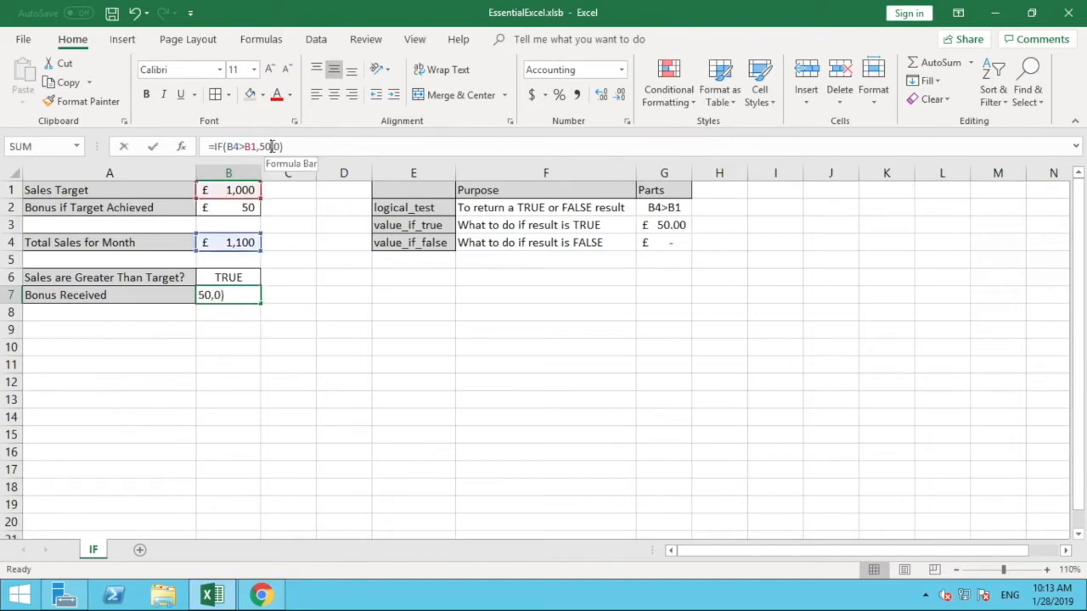
drag(271, 146, 260, 146)
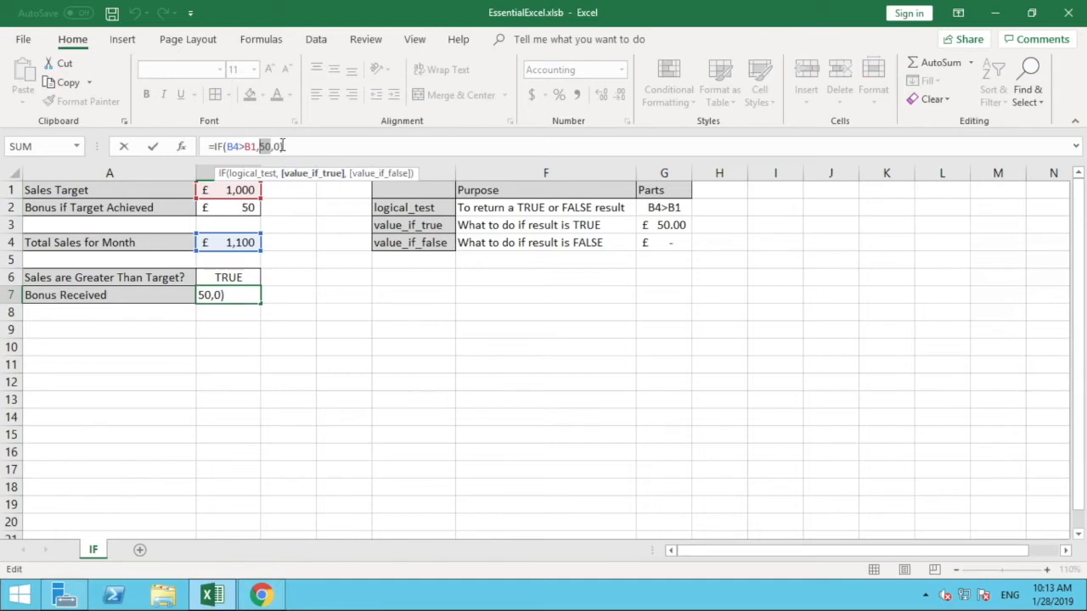
key(Delete)
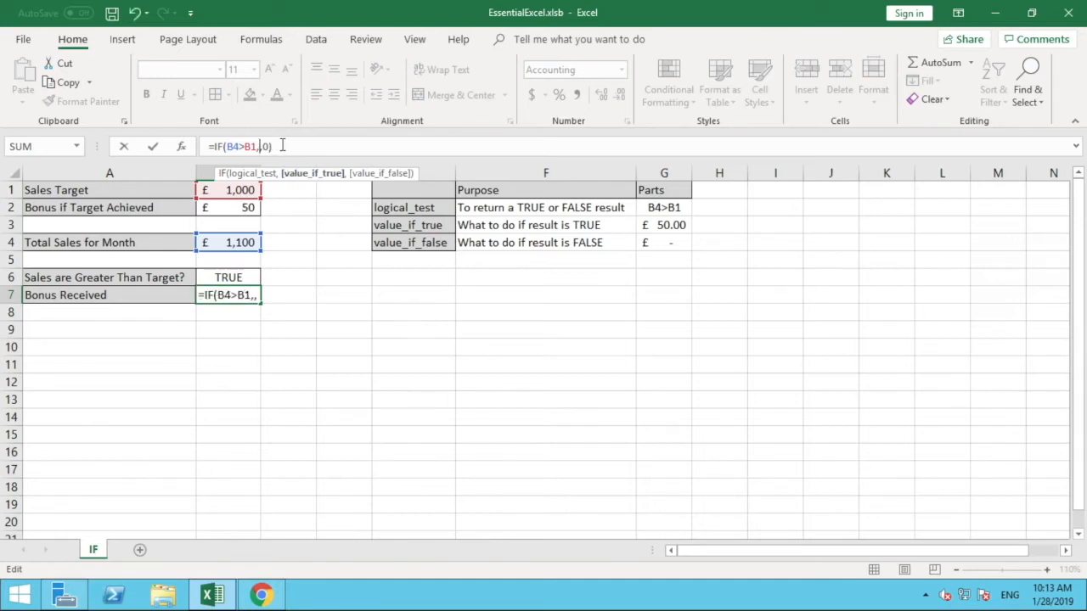
click(230, 210)
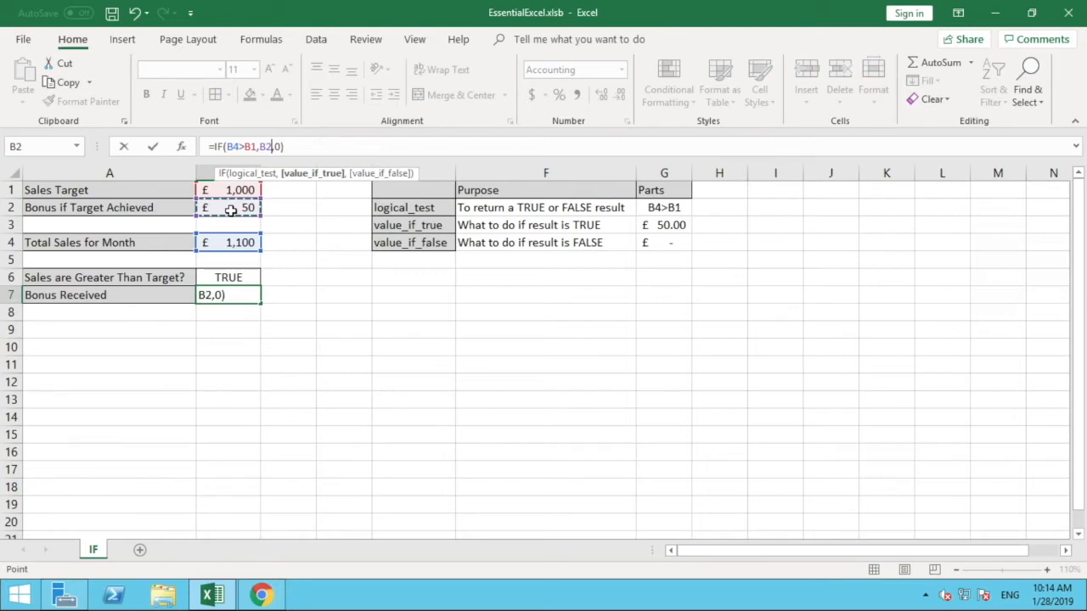
key(Return)
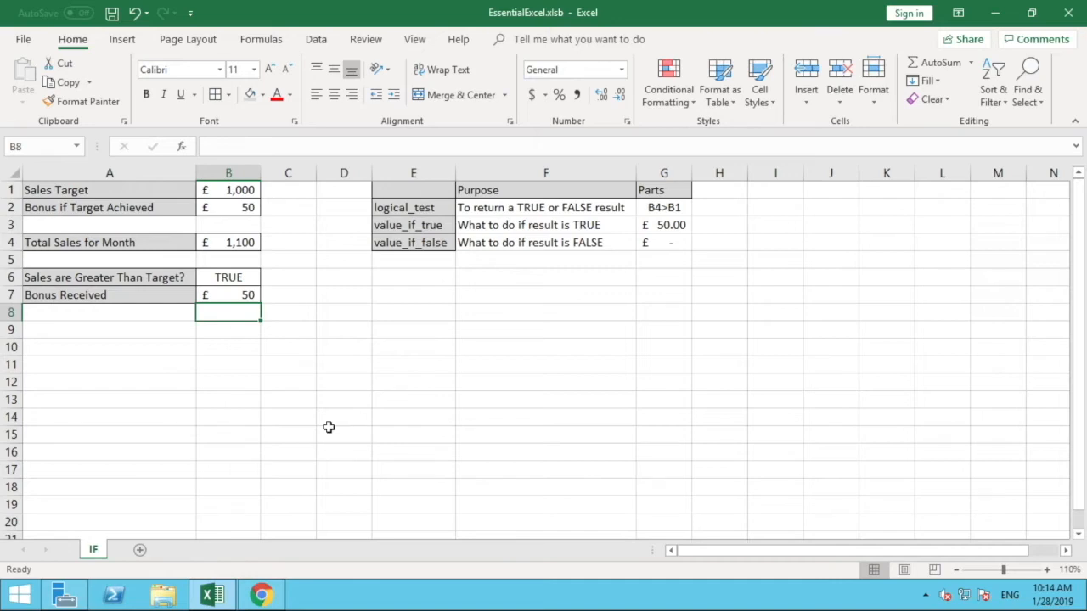
- Set Bonus if Target Achieved in B2 to 60 and check the Bonus Received formula in B7 against it
click(249, 291)
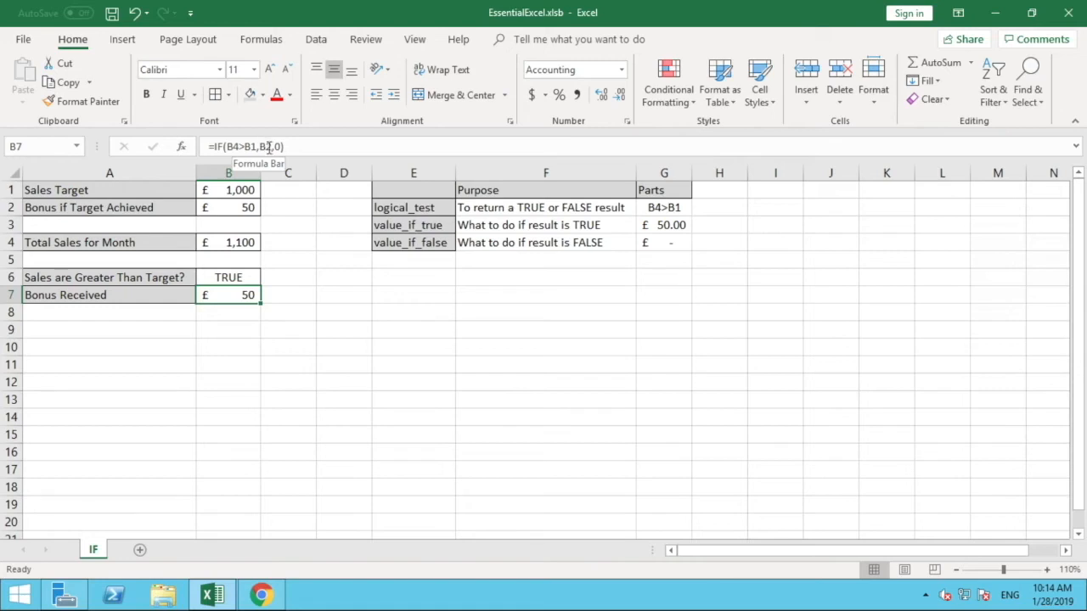
click(239, 361)
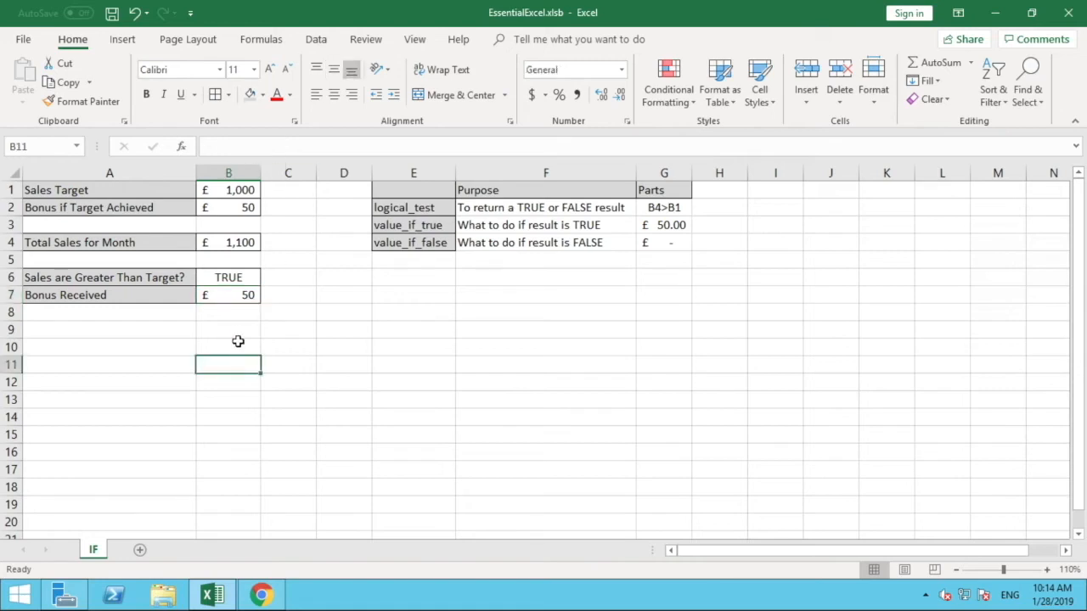
click(238, 294)
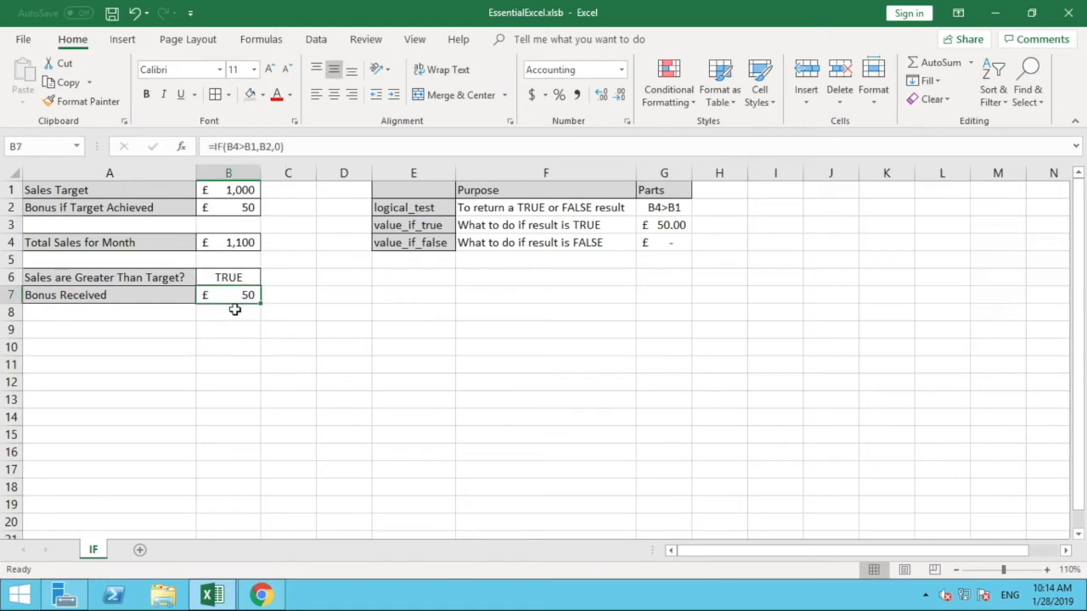
click(240, 211)
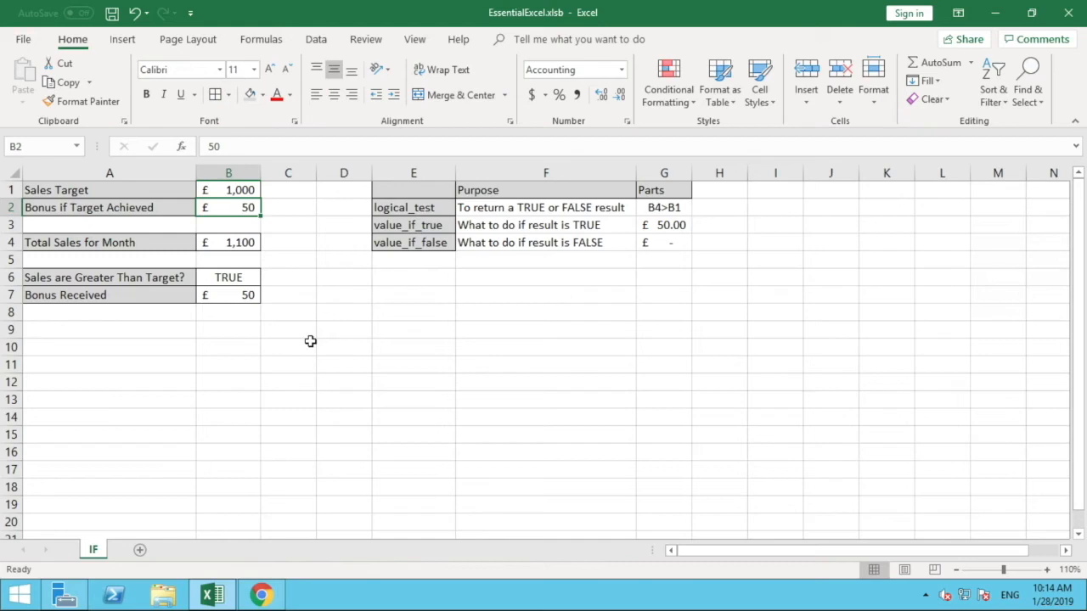
text(60)
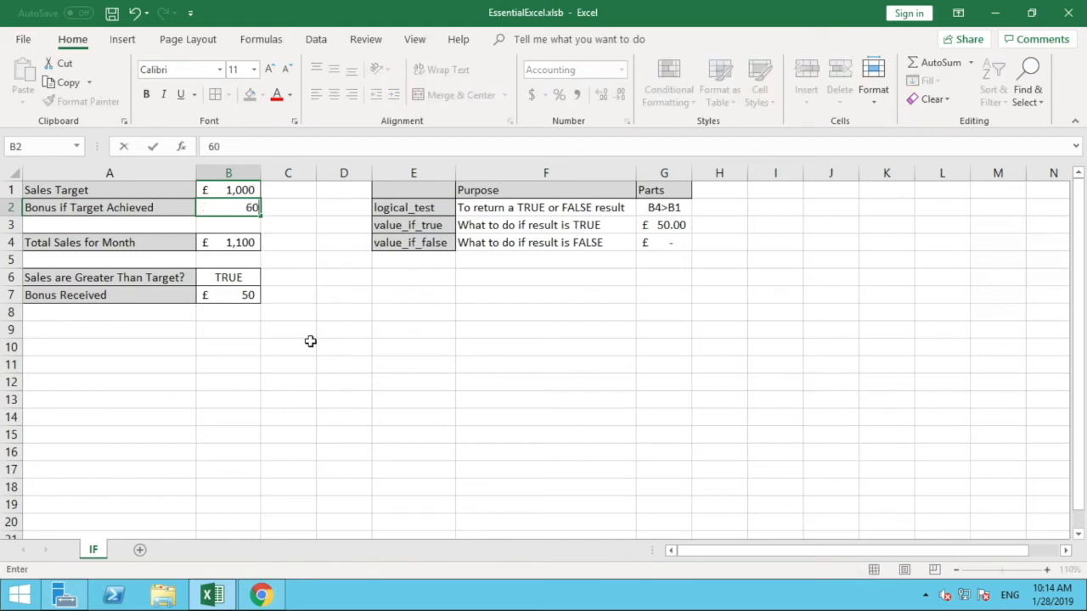
key(Return)
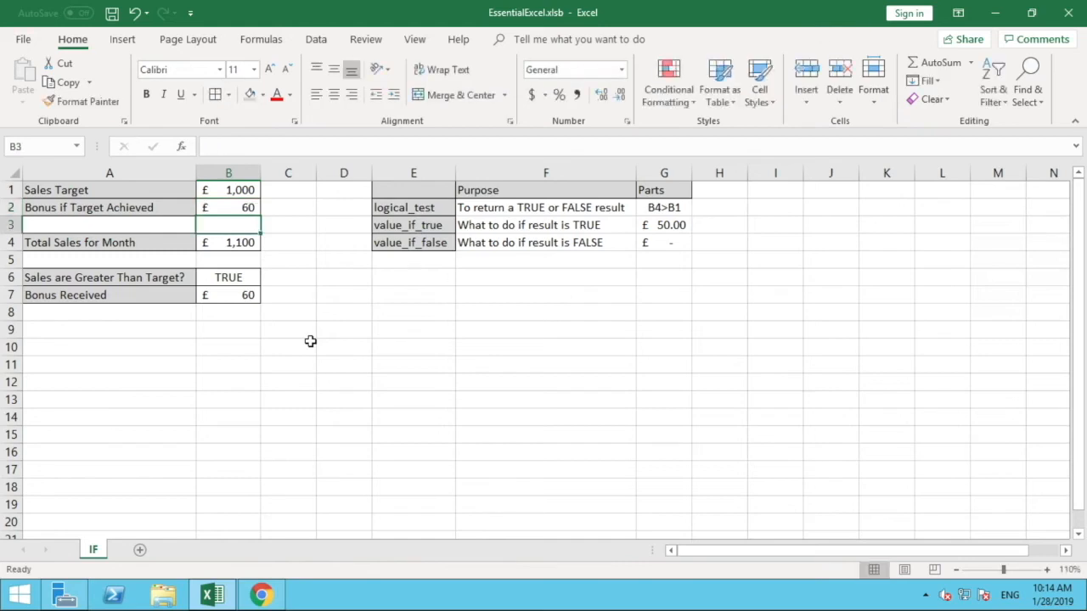
click(232, 207)
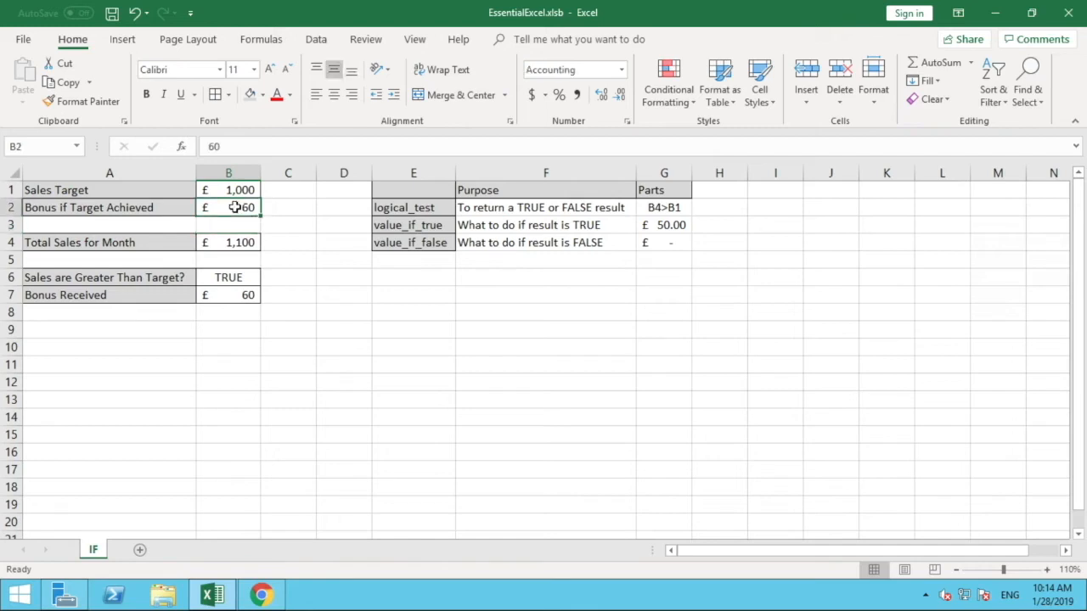
click(245, 295)
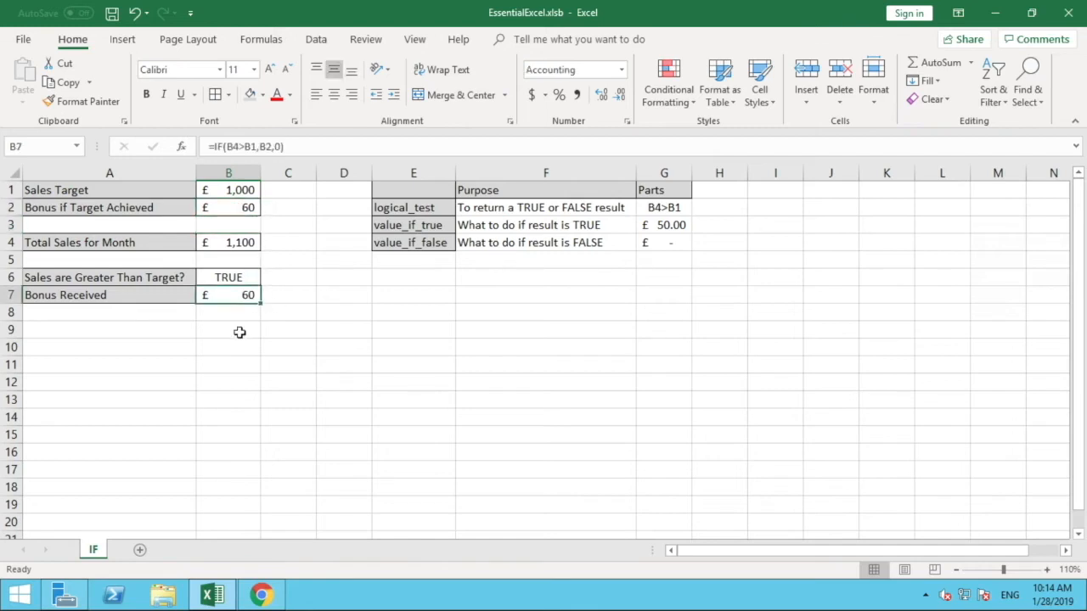